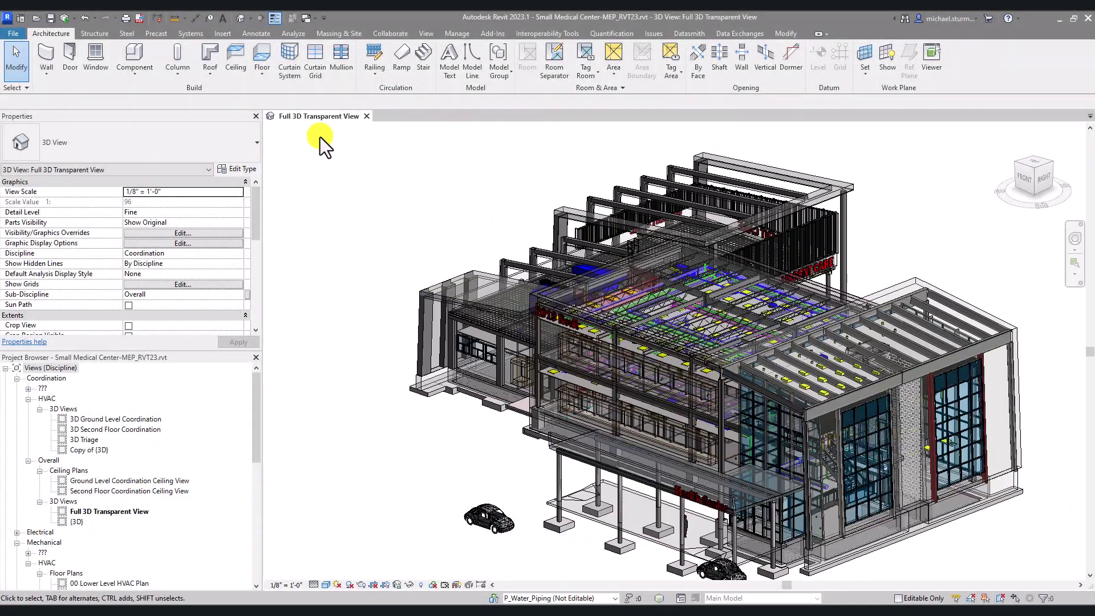
Save the Revit publish settings with the four Coordination 3D views checked, then bring up the Issues commands.
click(389, 34)
click(443, 71)
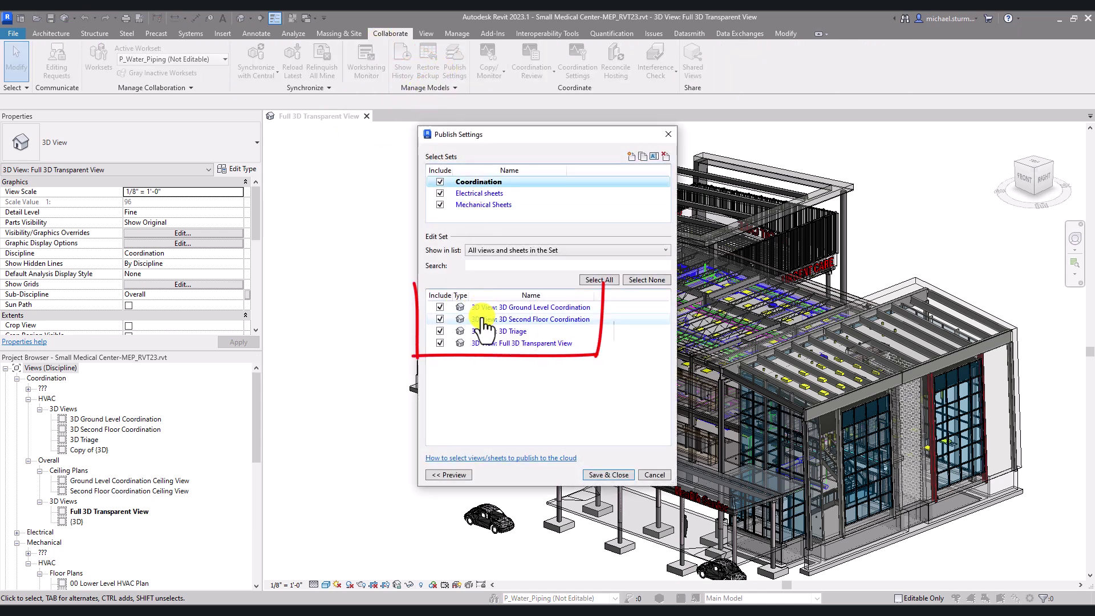
click(606, 475)
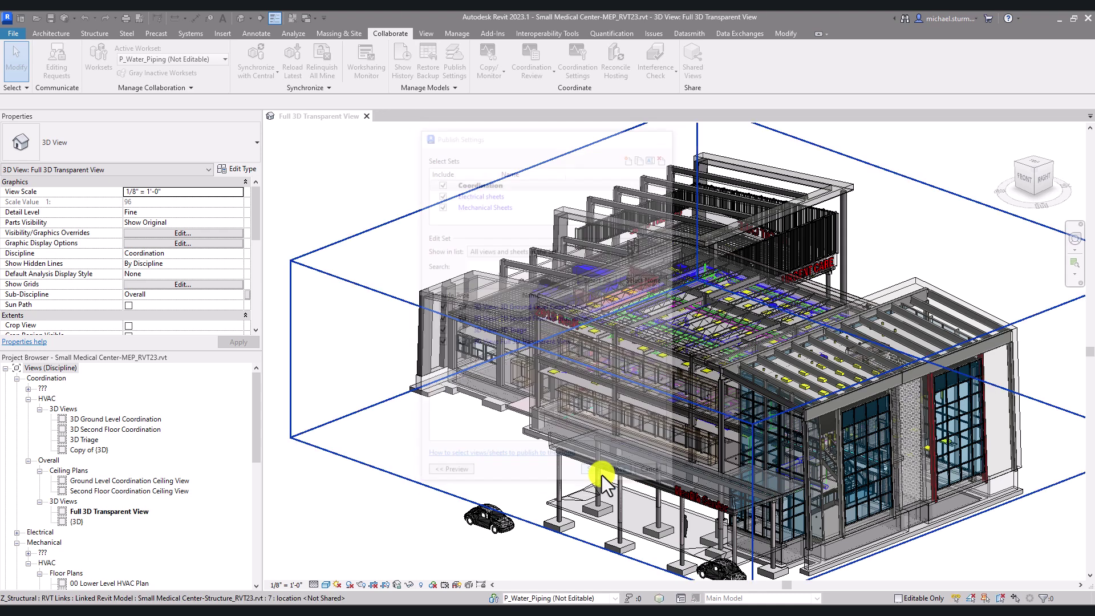
click(653, 33)
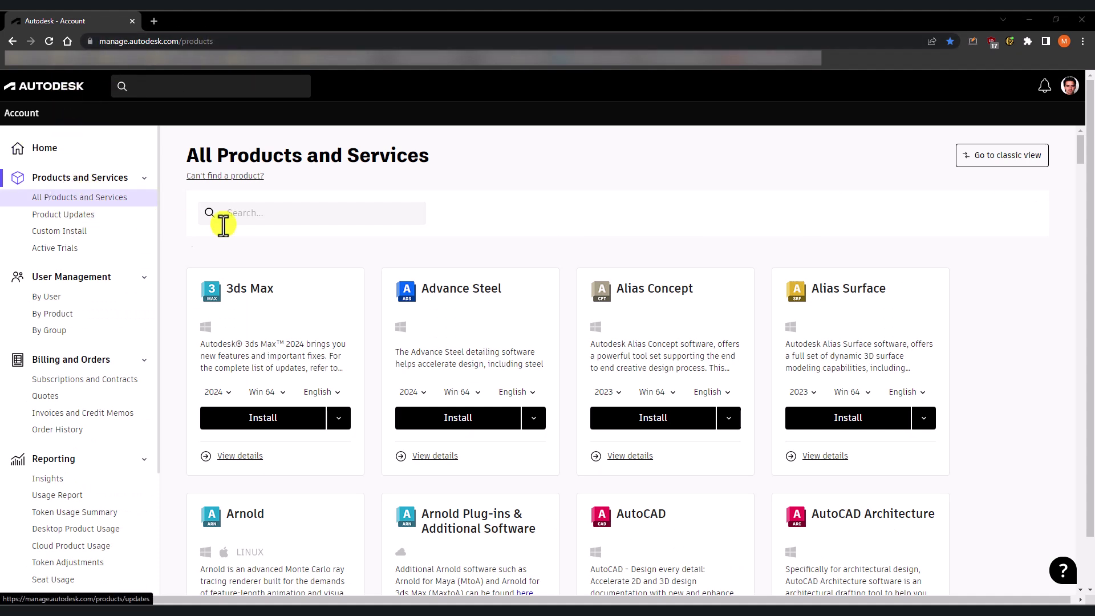
Search the products for 'revit', set the Revit card to 2023 and open its details.
click(249, 215)
text(revit)
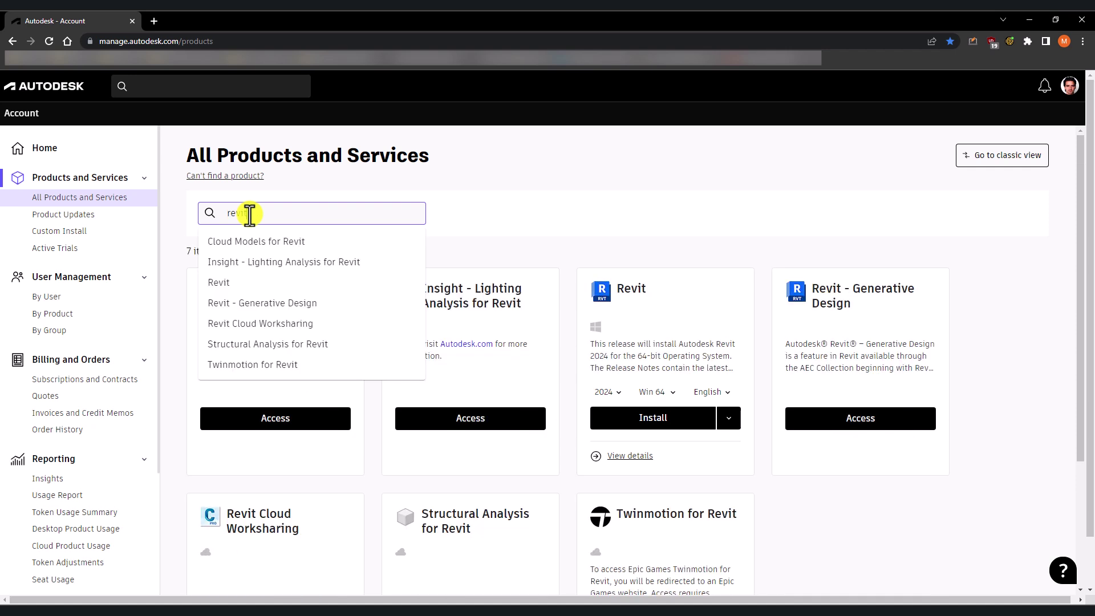
click(620, 393)
click(619, 439)
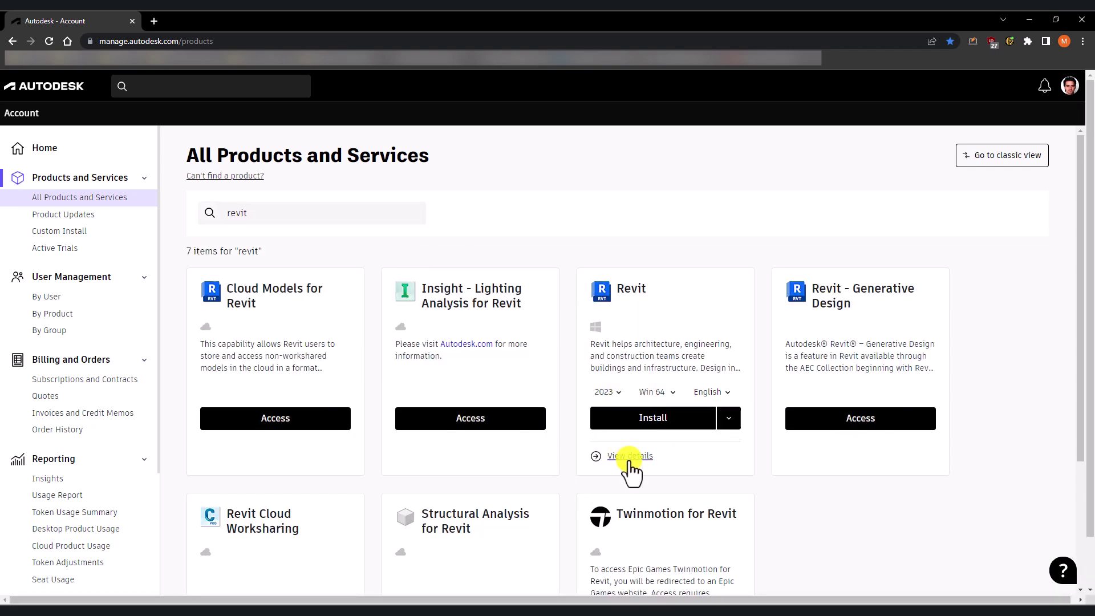
click(630, 456)
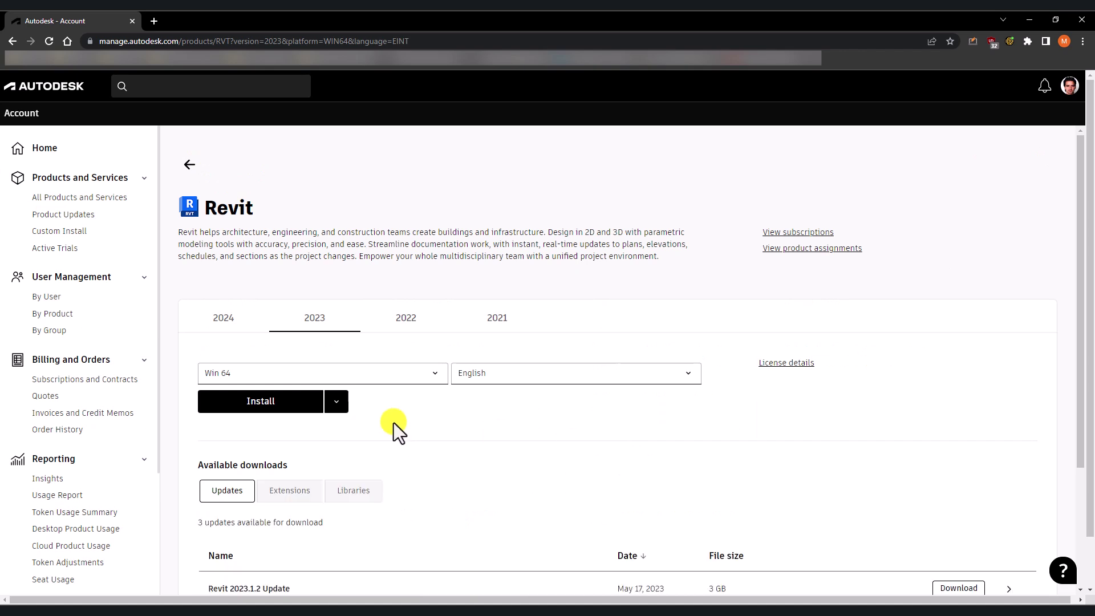
Download Issues Addin v5.0.9 from the Extensions and confirm the Navisworks Coordination add-in is 4.0.2.
scroll(393, 425, down, 3)
click(288, 326)
scroll(282, 275, down, 1)
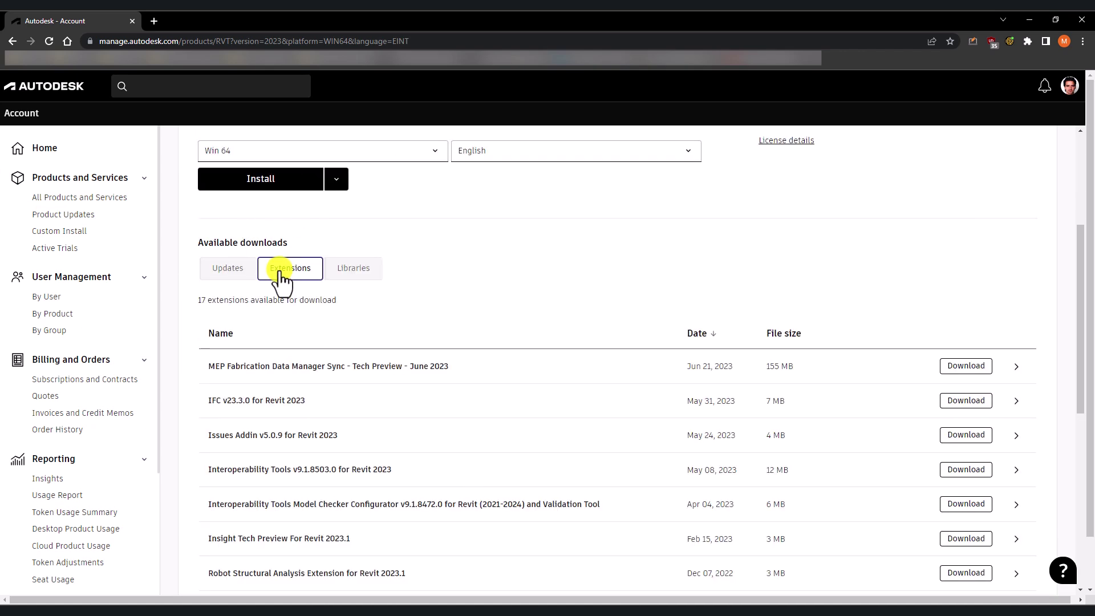
click(968, 435)
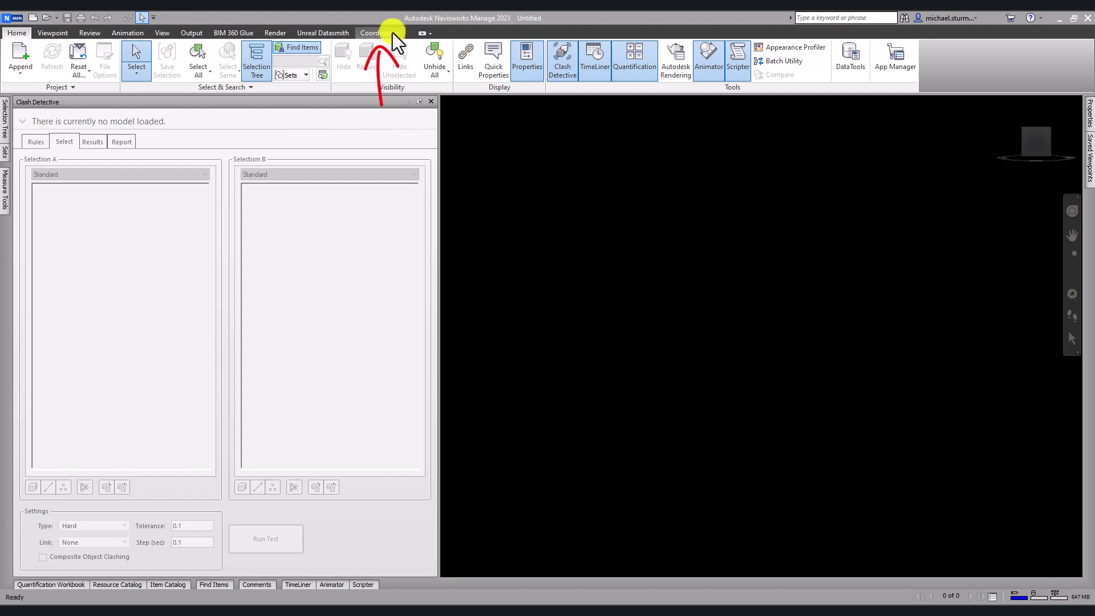
click(393, 32)
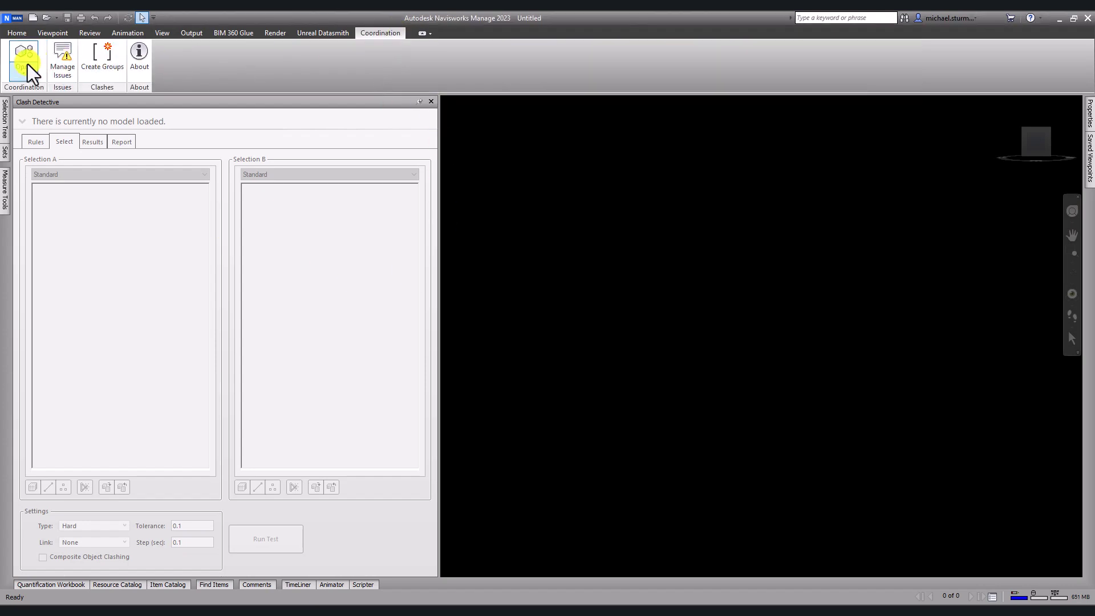
click(146, 56)
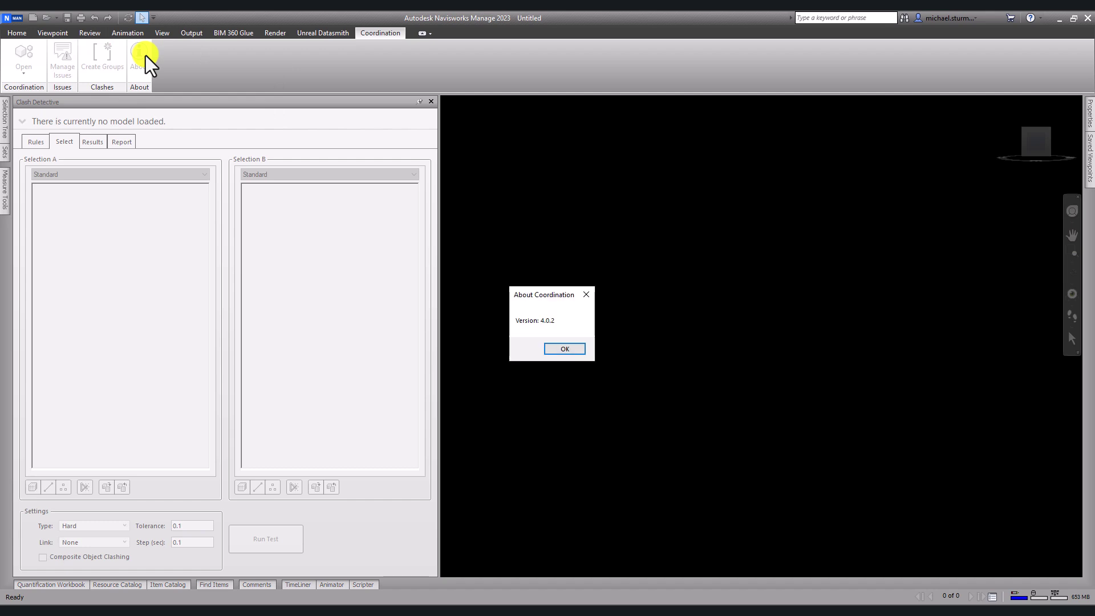
Download the free Coordination Issues Add-In from its App Store page, then view the coordination spaces settings.
click(563, 346)
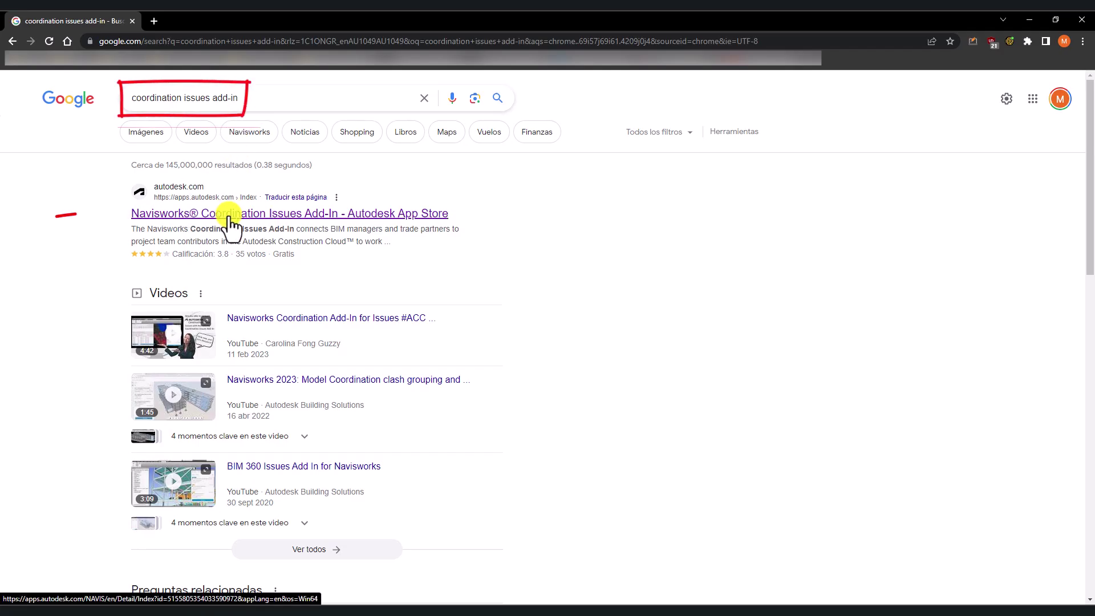
click(228, 213)
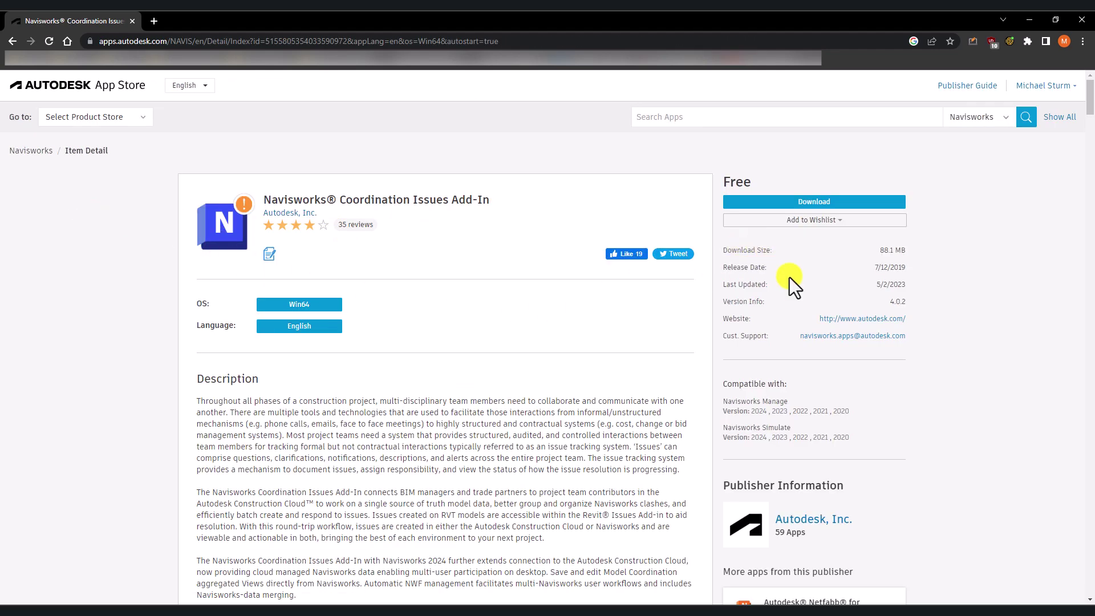
click(844, 202)
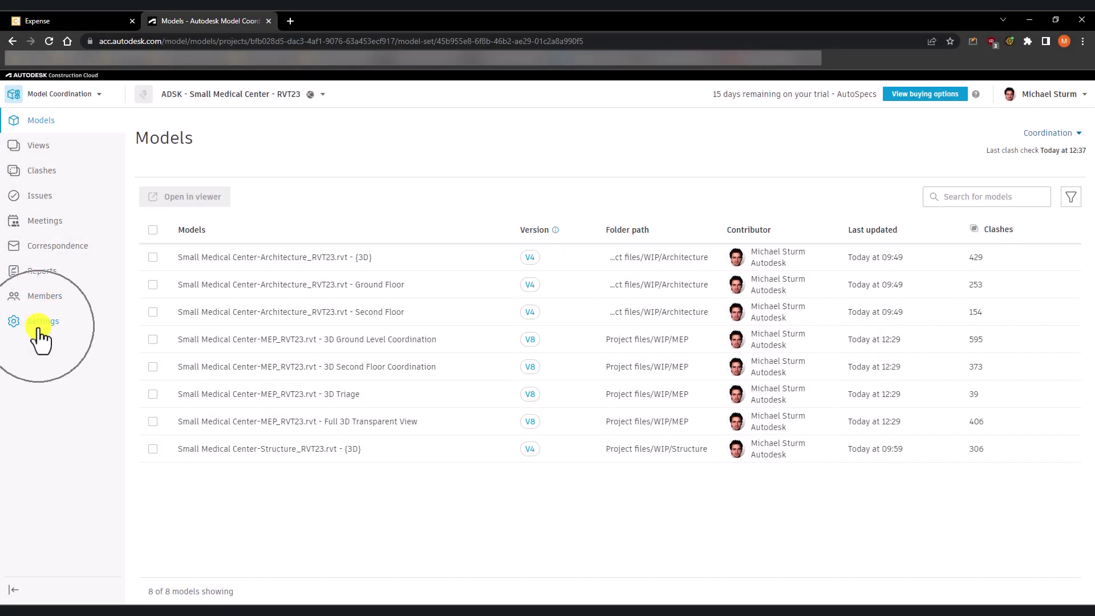
click(39, 326)
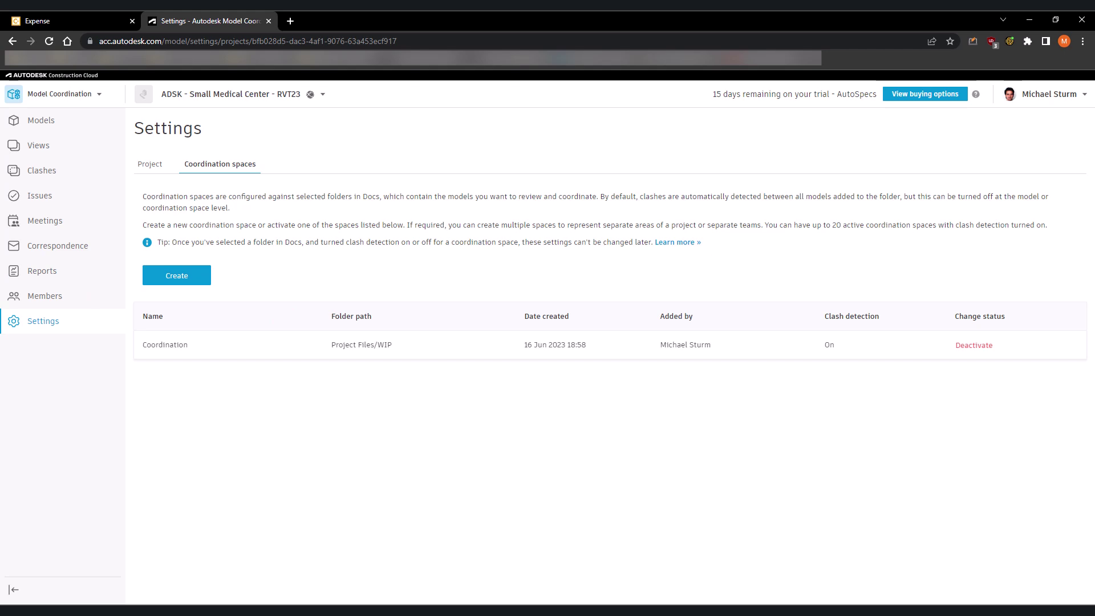
List the published models with a widened Models column, then open the empty Docs Issues list.
click(41, 120)
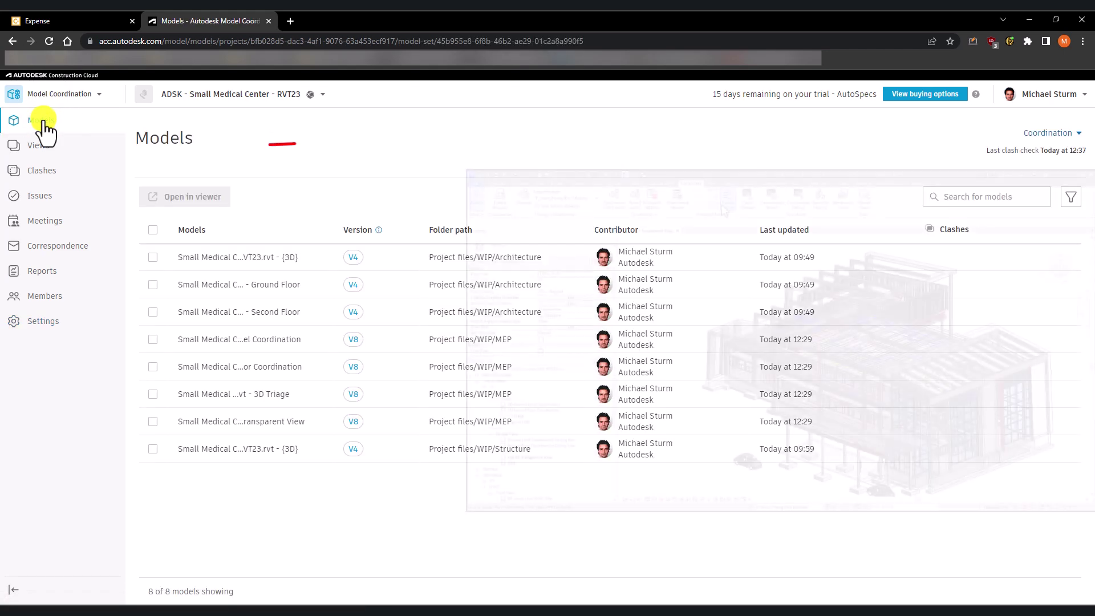
drag(334, 224, 479, 225)
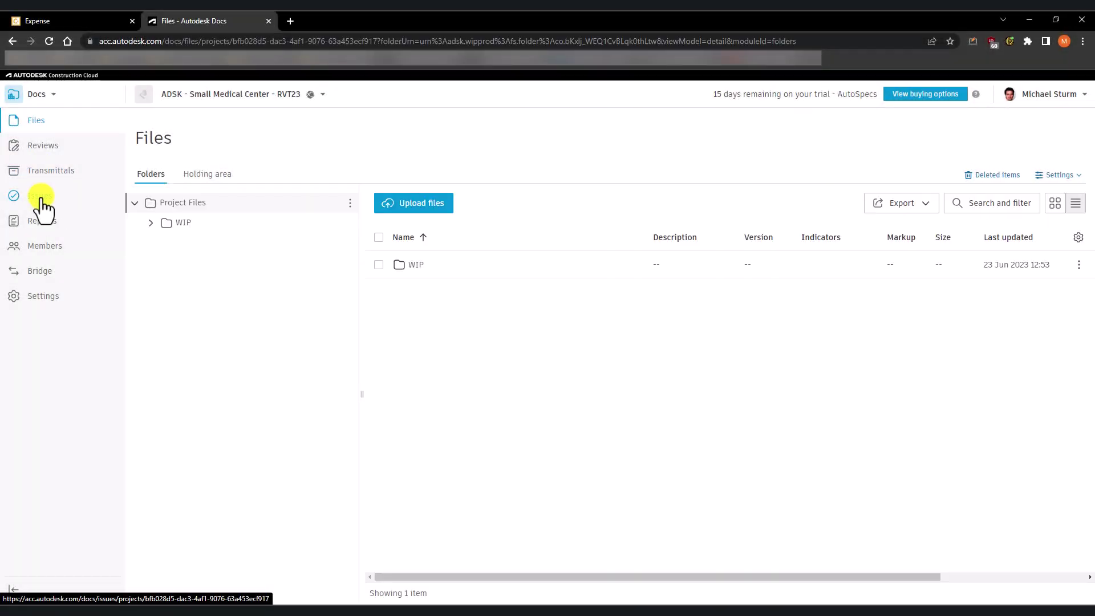
click(42, 199)
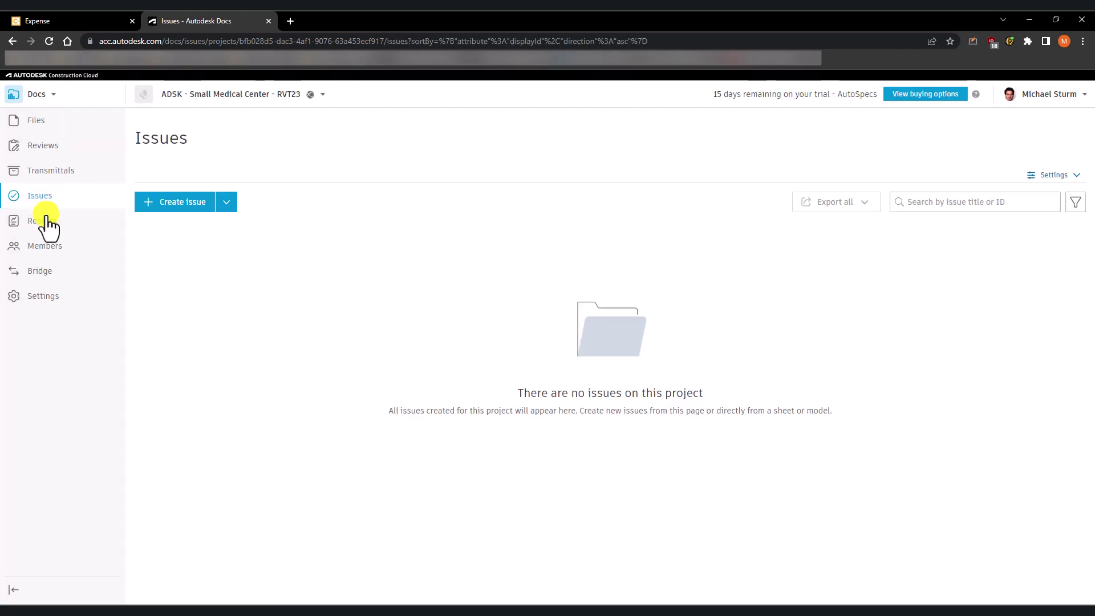
In the issue status settings, make the Completed status Active.
click(1053, 177)
click(998, 301)
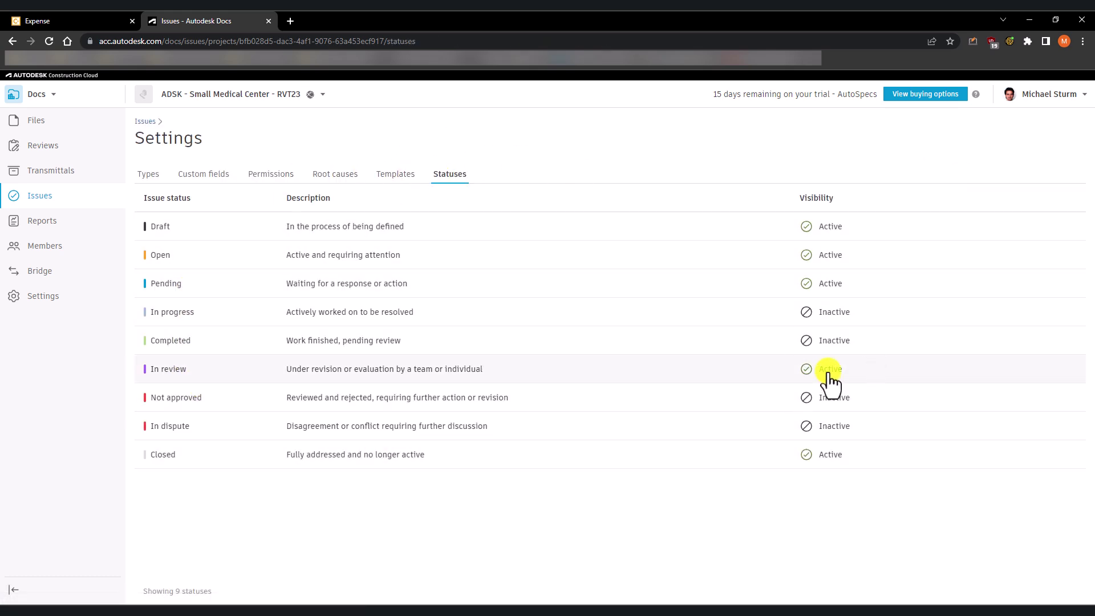
click(827, 229)
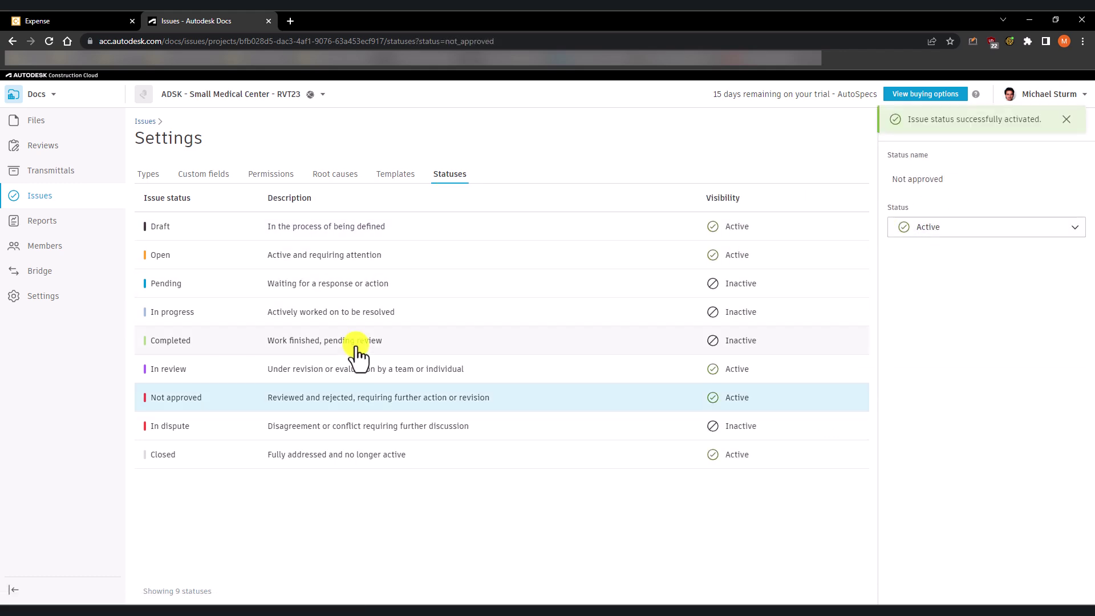
click(360, 345)
click(974, 228)
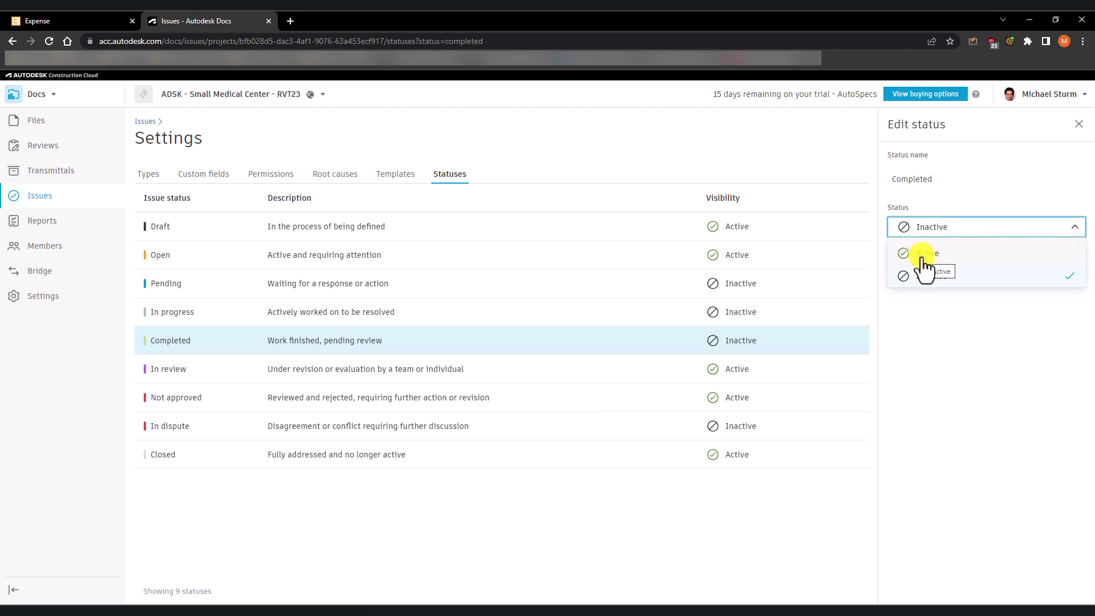
click(922, 256)
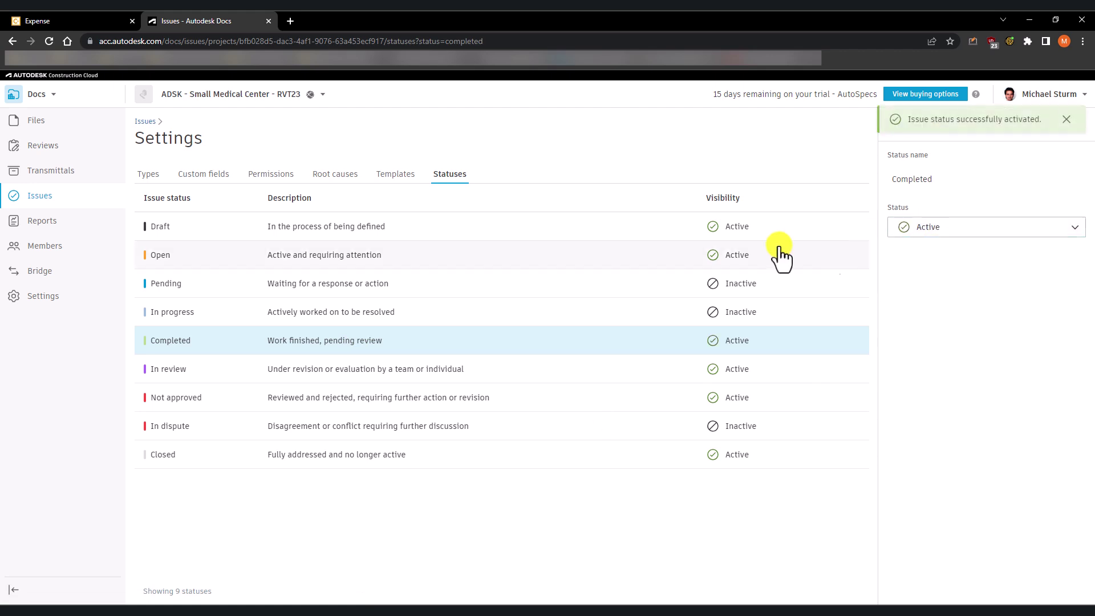
Start a new 'MEP' issue template of type Coordination > Clash, assigned to the first member.
click(393, 178)
click(185, 203)
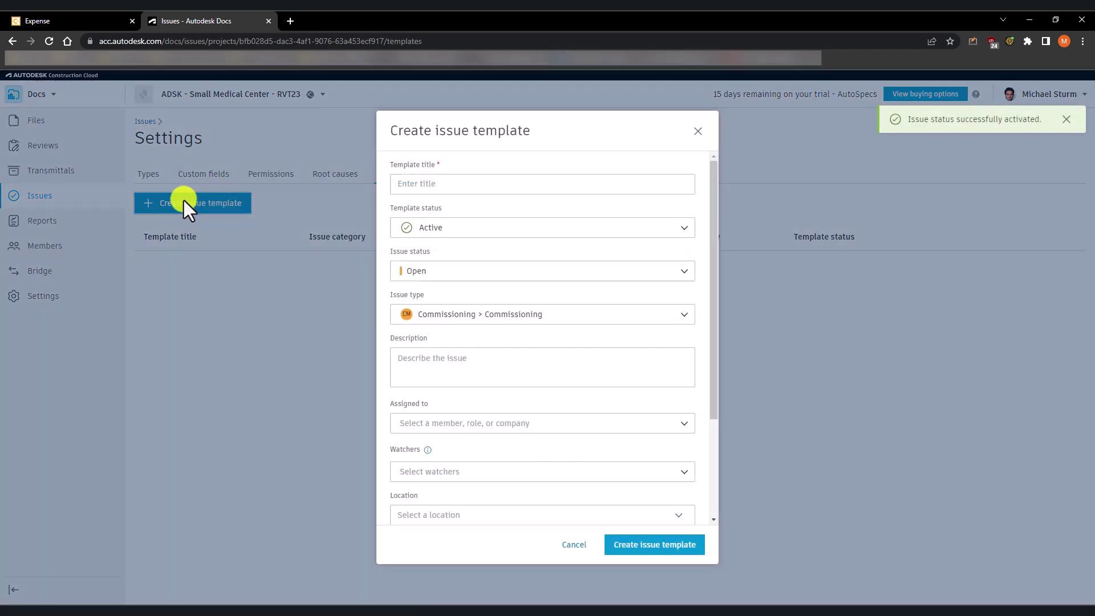
click(437, 185)
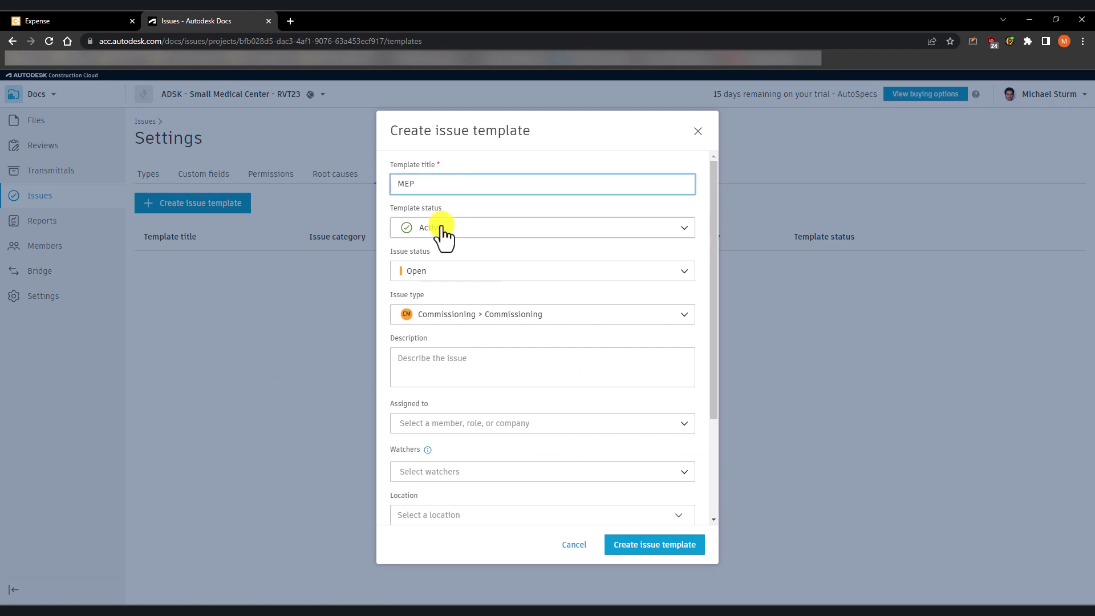
click(420, 315)
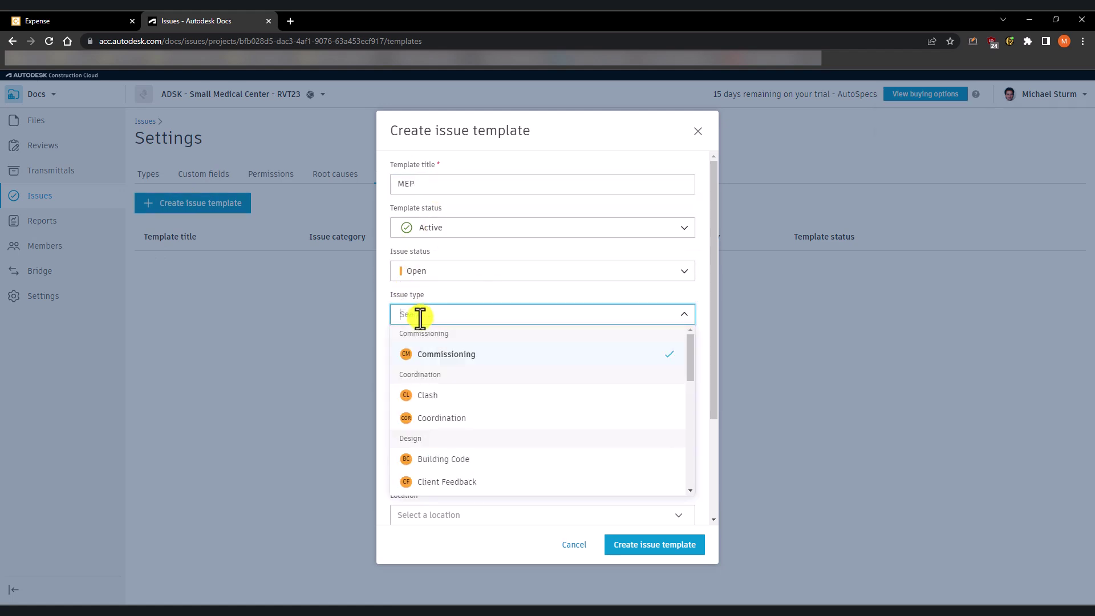
click(422, 399)
scroll(462, 382, down, 1)
click(475, 368)
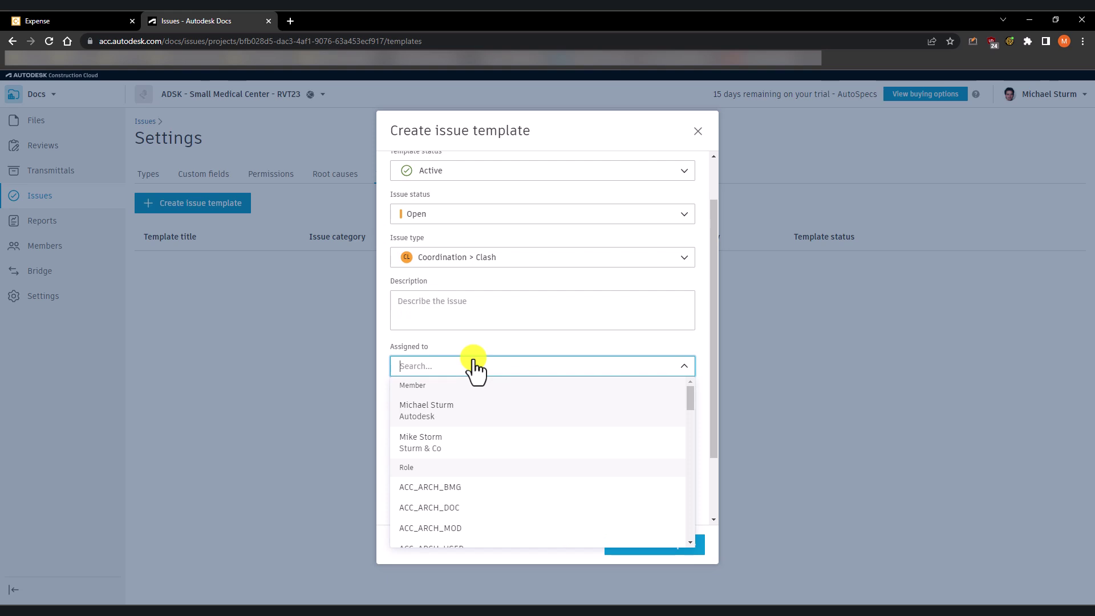
click(432, 423)
Add the other member as watcher, set the due date to 5 days and root cause Design Coordination.
scroll(437, 400, down, 1)
click(440, 368)
click(435, 427)
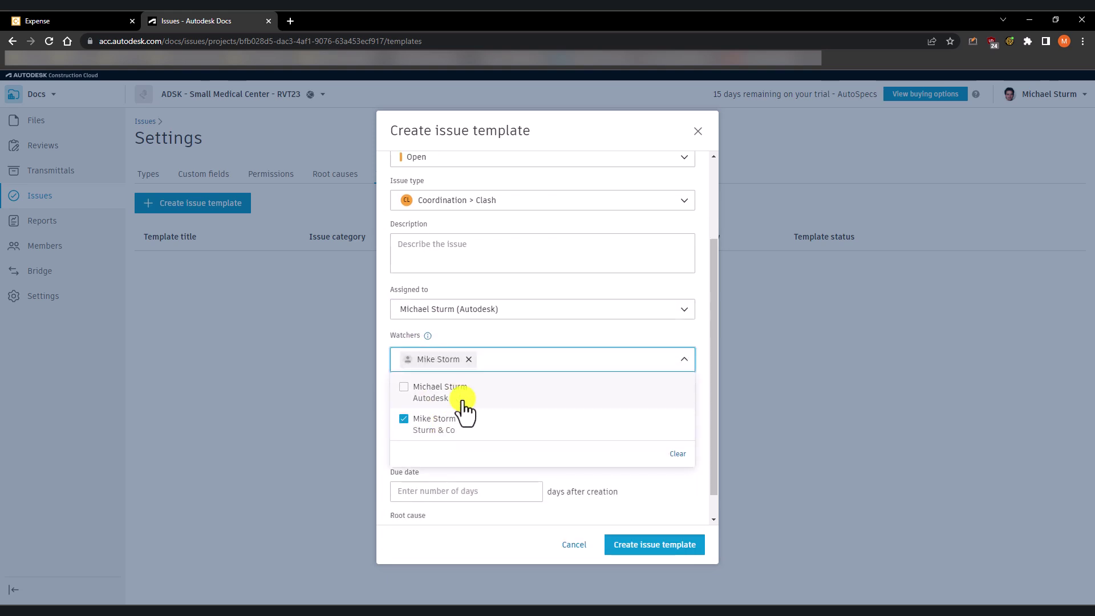
click(699, 428)
scroll(569, 417, down, 1)
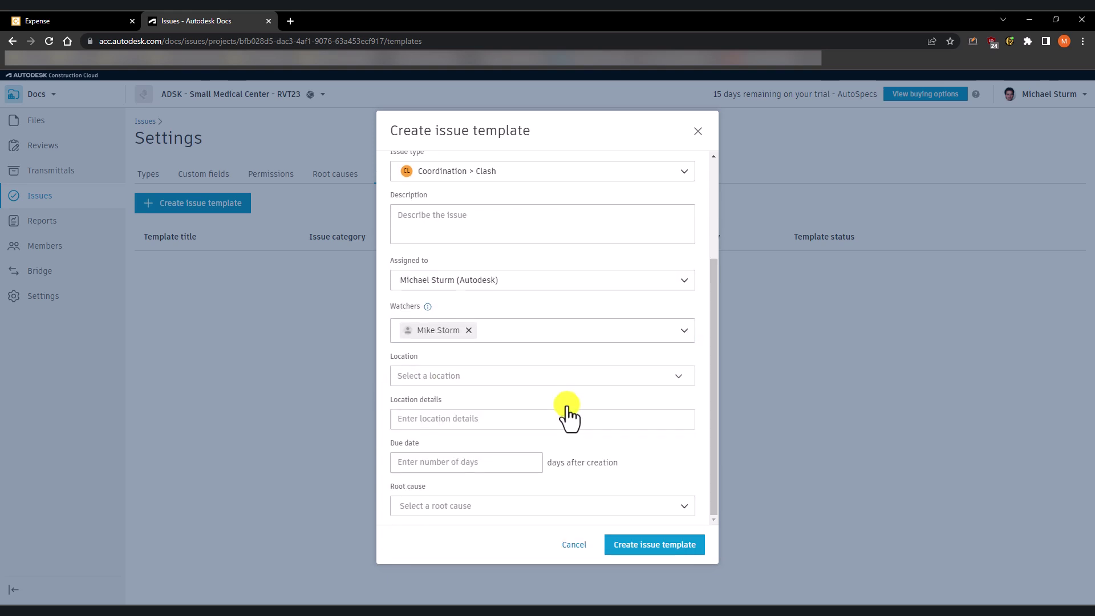
click(456, 463)
text(5)
click(555, 503)
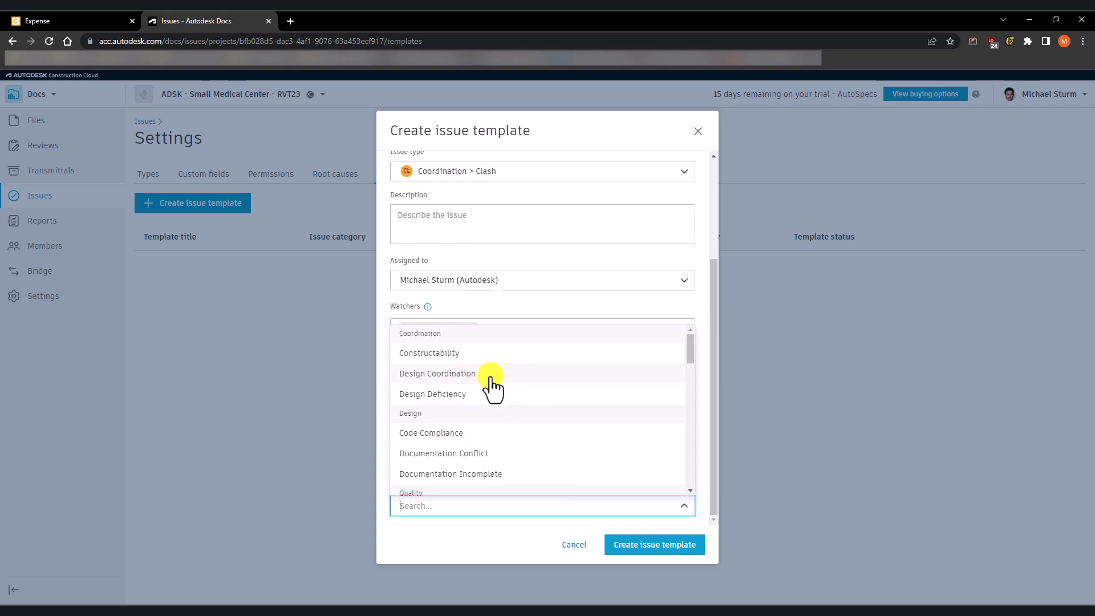
click(491, 376)
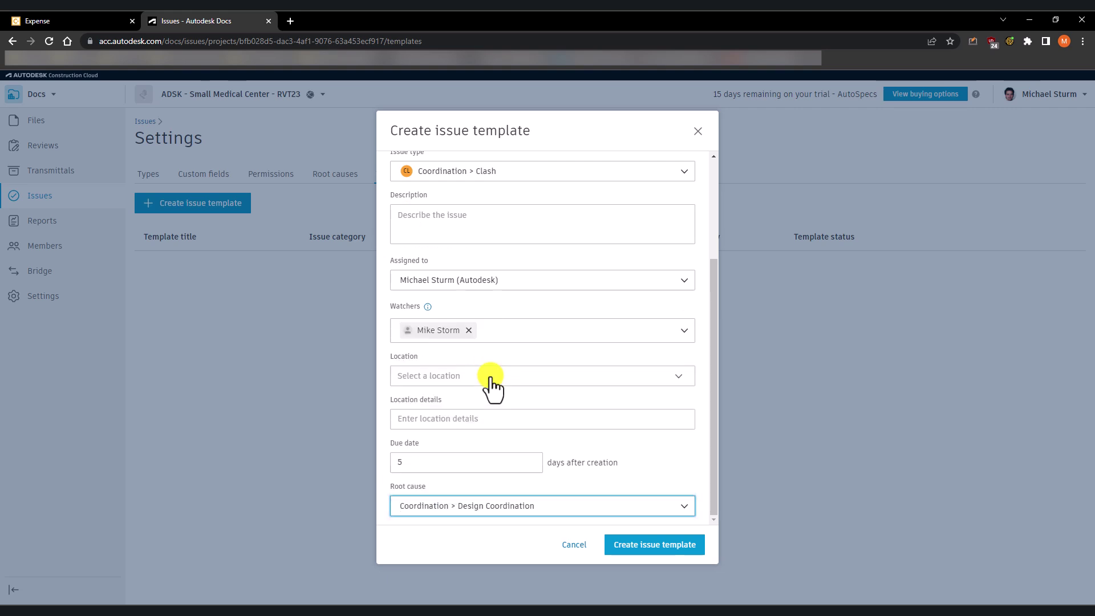
Create the clash issue template and expand the Coordination root cause category.
click(643, 546)
click(334, 175)
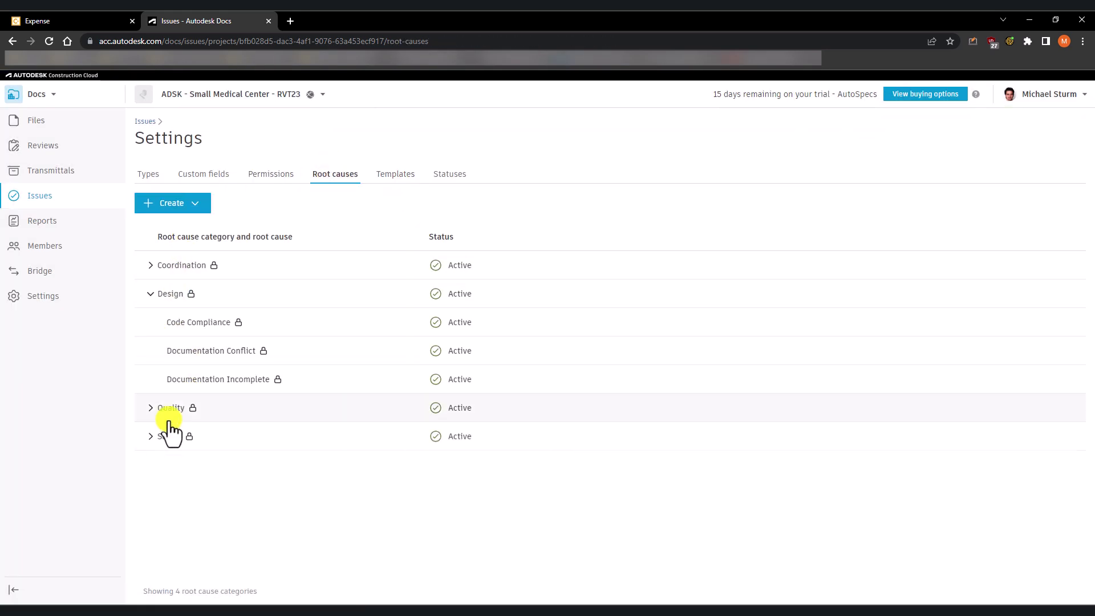
click(151, 265)
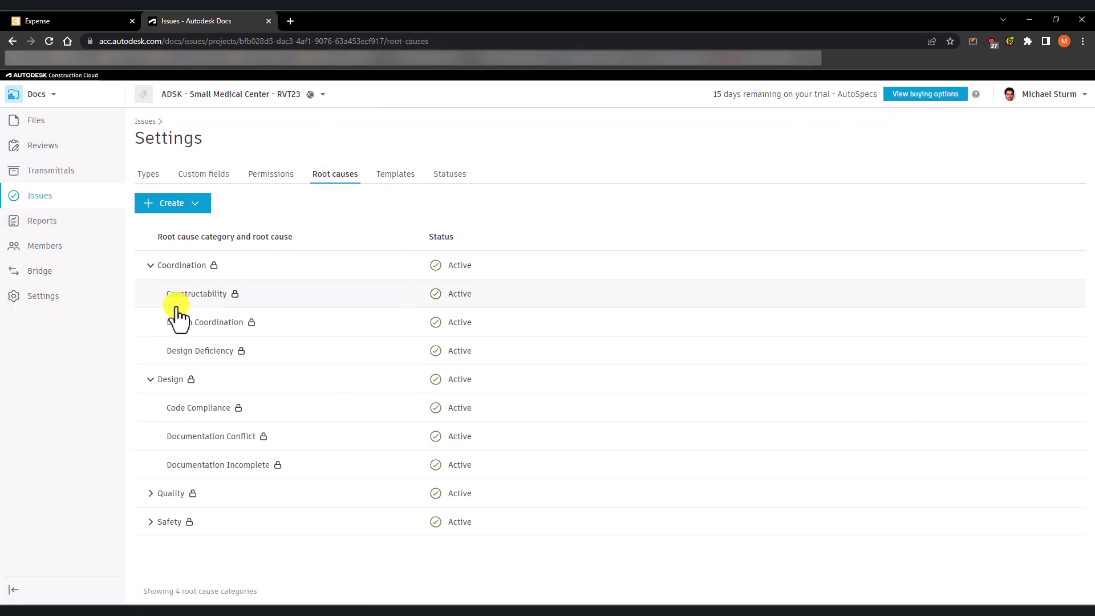
Review the available issue permission members and levels and their tier explanations without adding a permission.
click(254, 175)
click(177, 207)
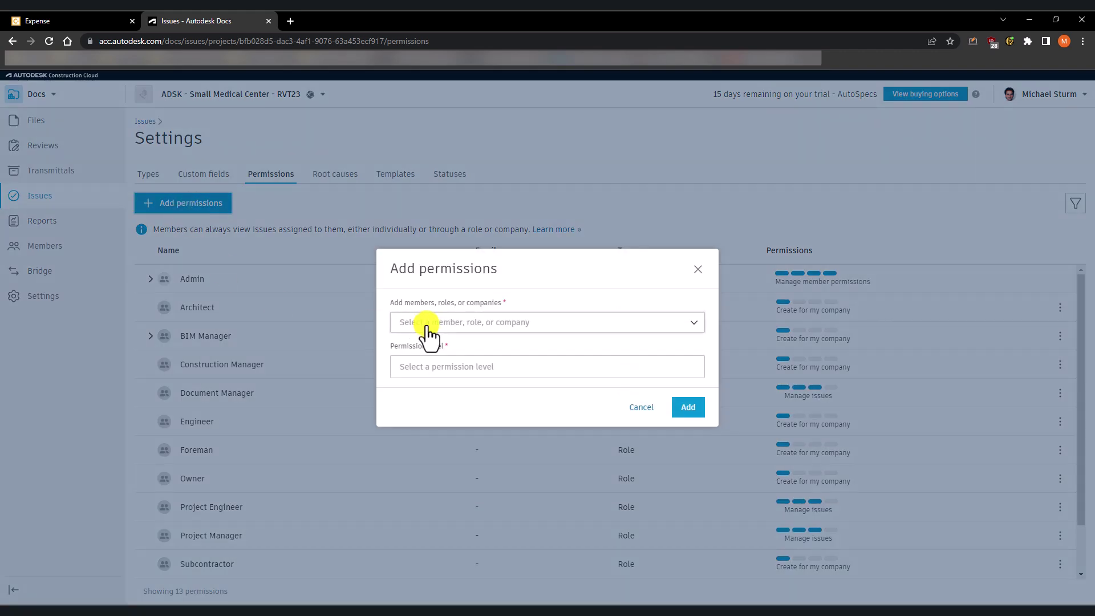
click(427, 325)
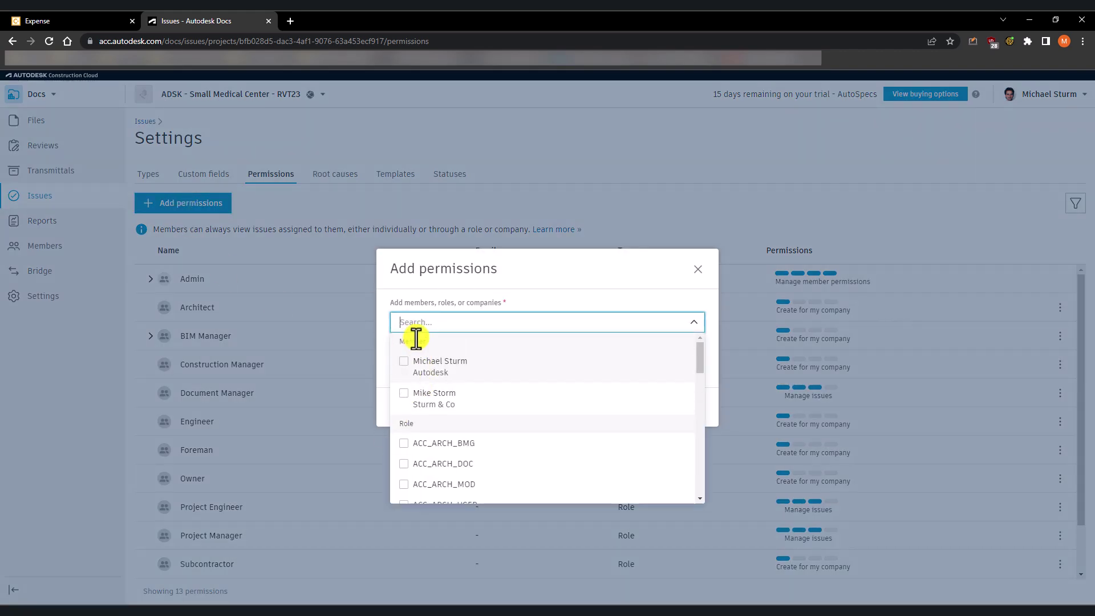
click(447, 367)
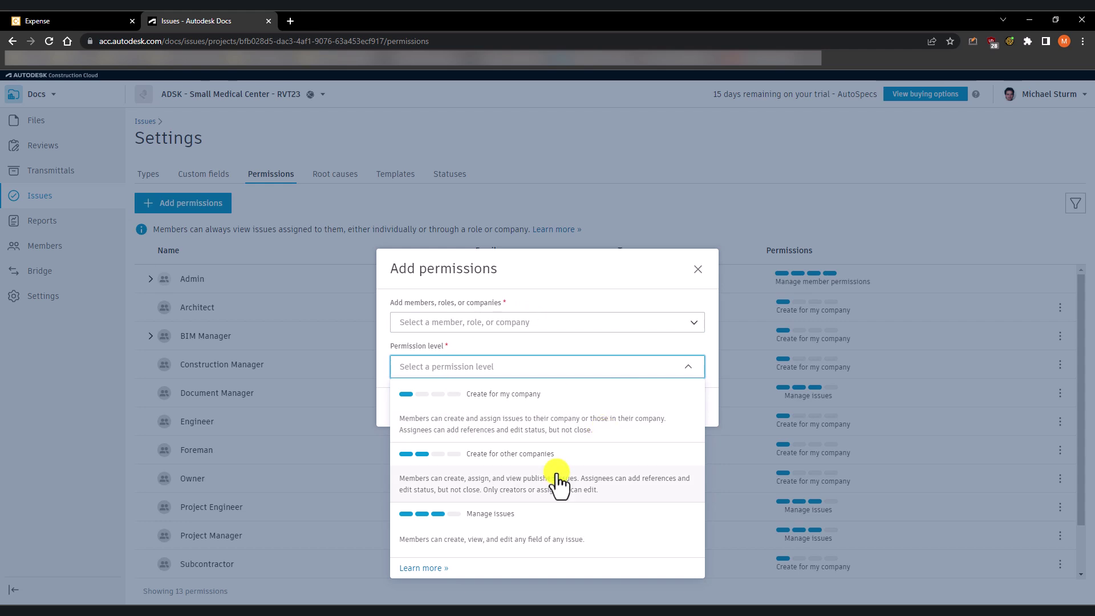
click(425, 569)
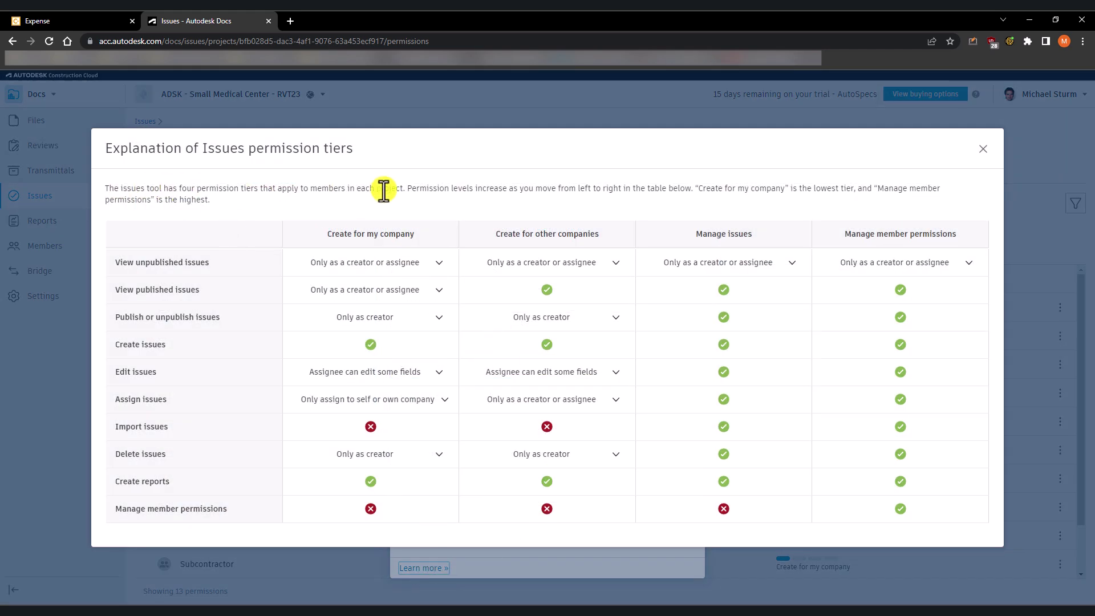
click(967, 263)
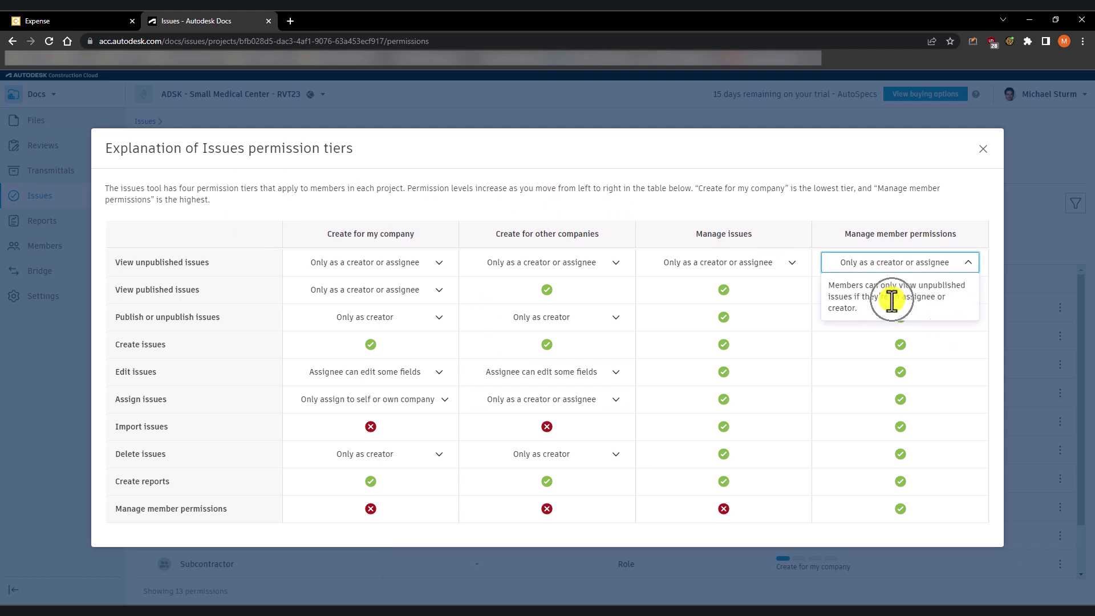
click(744, 263)
click(588, 374)
click(402, 373)
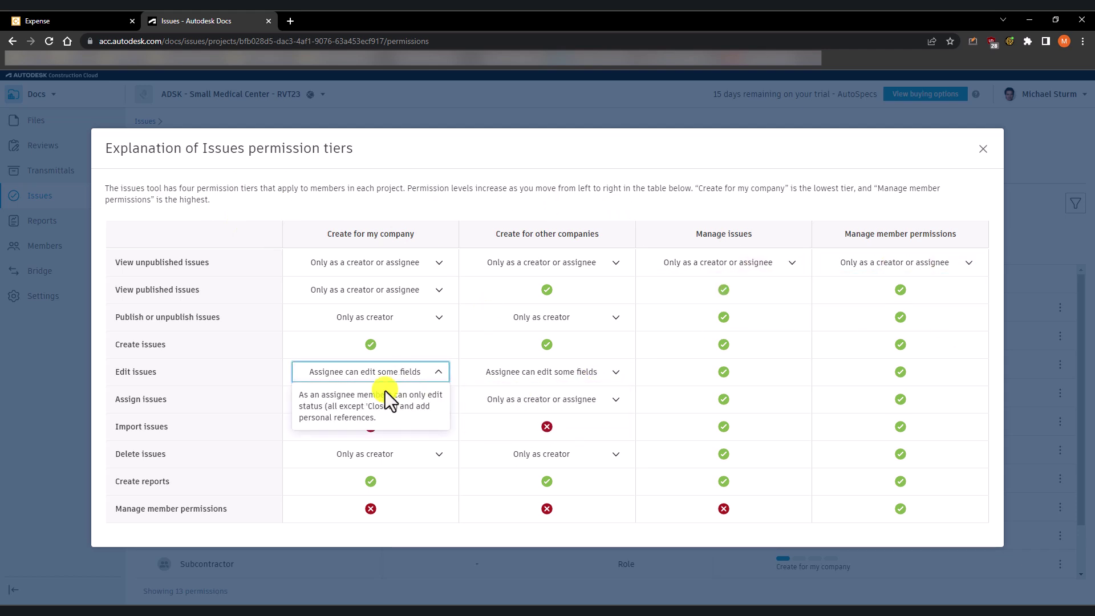
click(721, 193)
click(984, 149)
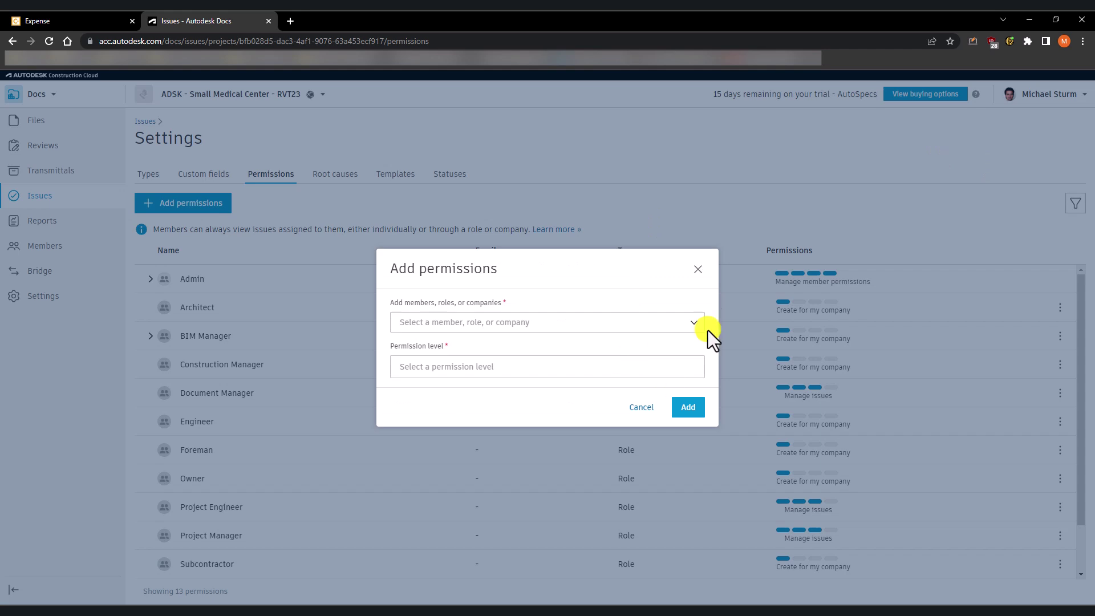
click(700, 268)
Look over the custom field types without creating one, then show the issue categories and types.
click(203, 174)
click(219, 204)
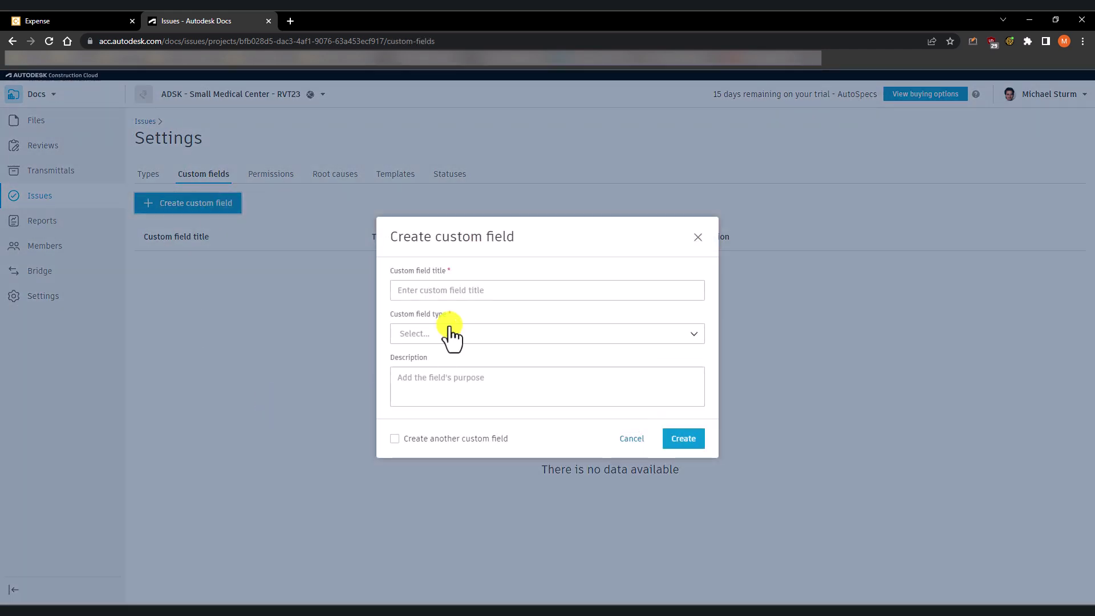
click(433, 334)
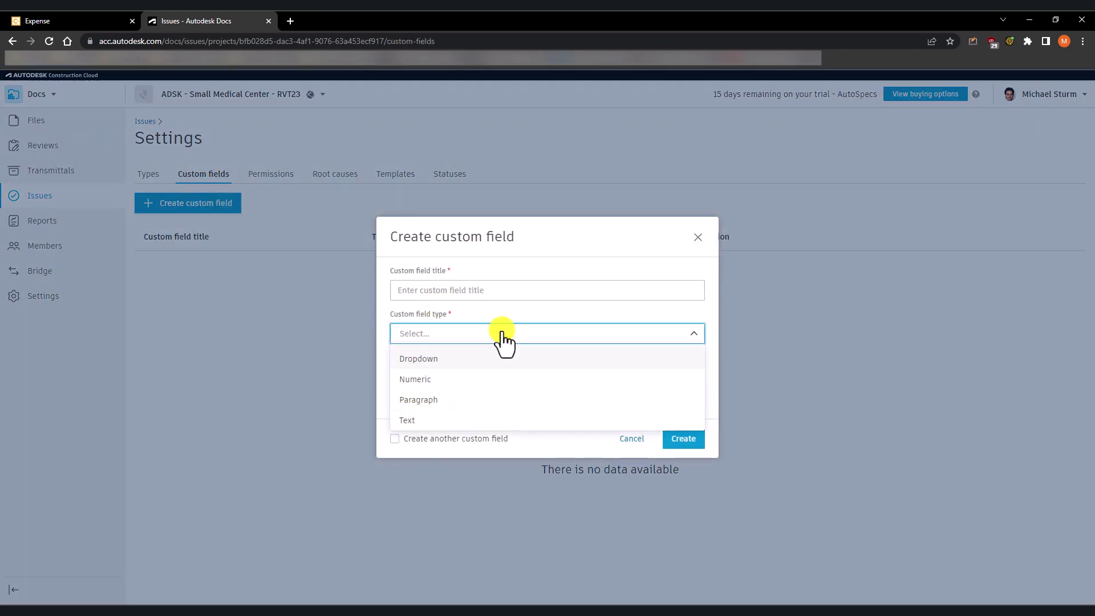
click(414, 333)
click(632, 439)
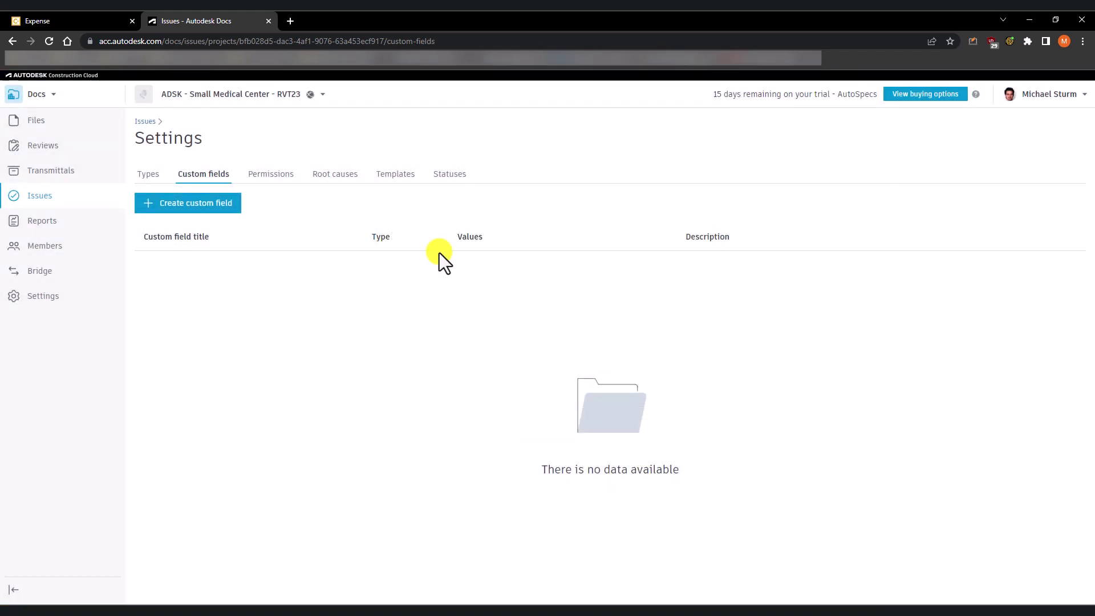
click(147, 174)
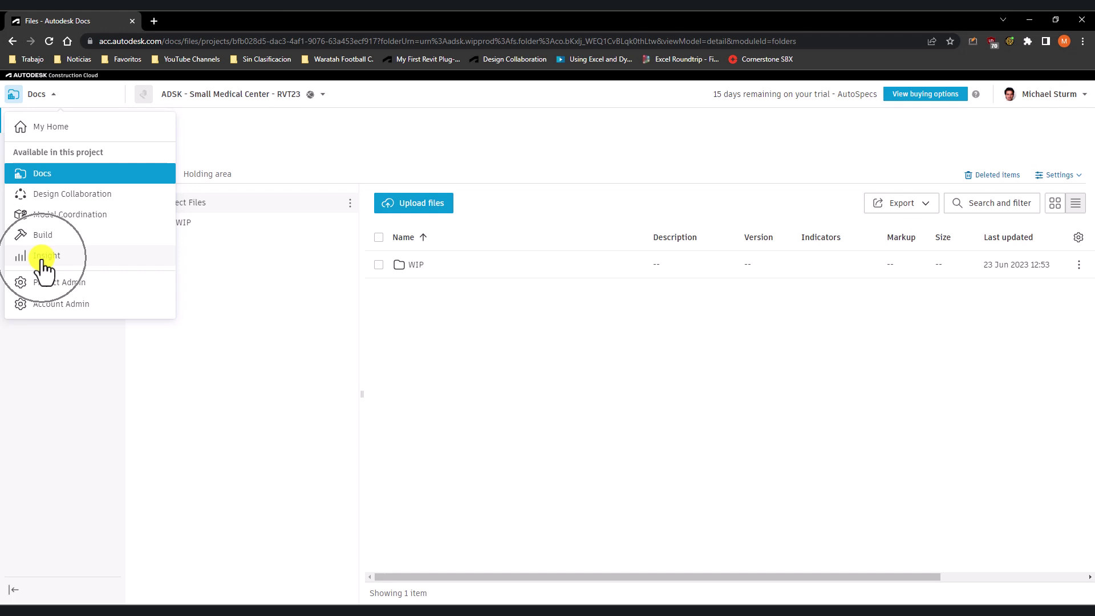
Create a new Insight dashboard titled 'Coordination Clashes'.
click(43, 258)
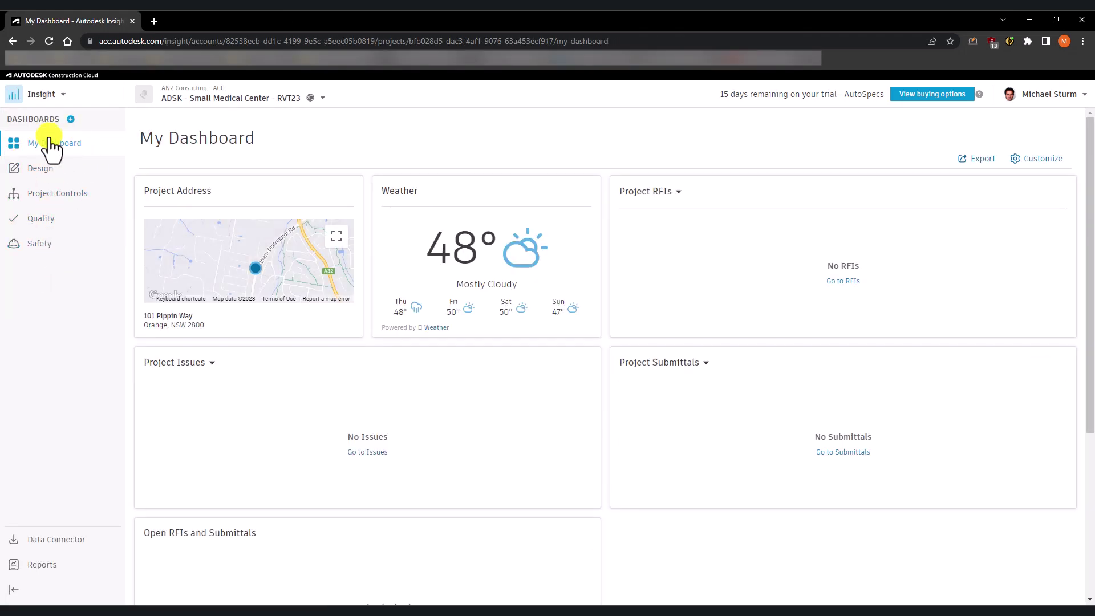
click(70, 119)
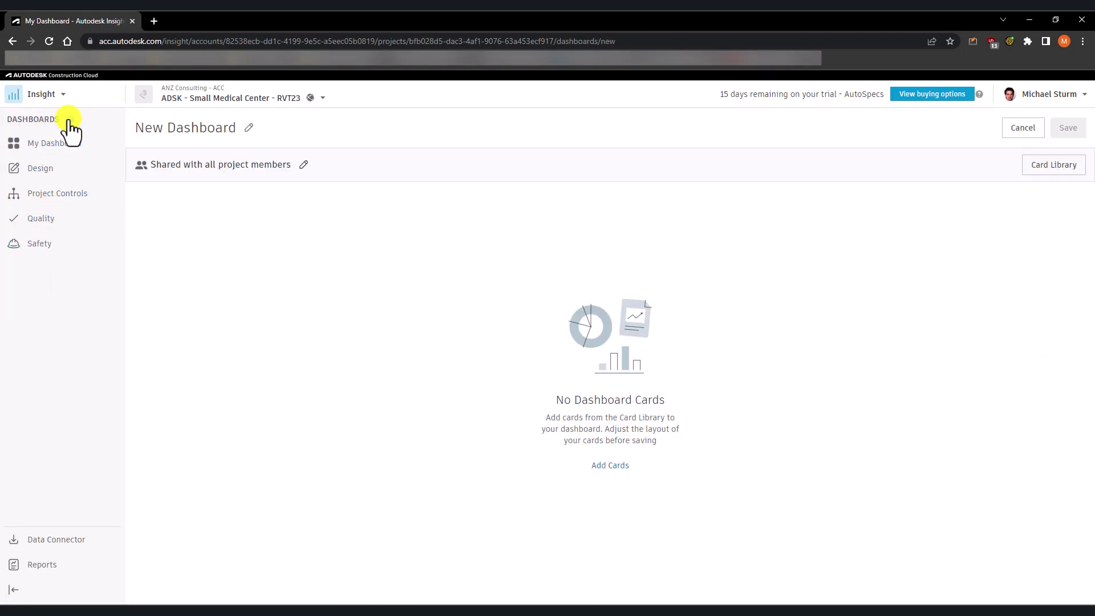
click(244, 132)
drag(244, 128, 135, 128)
key(BackSpace)
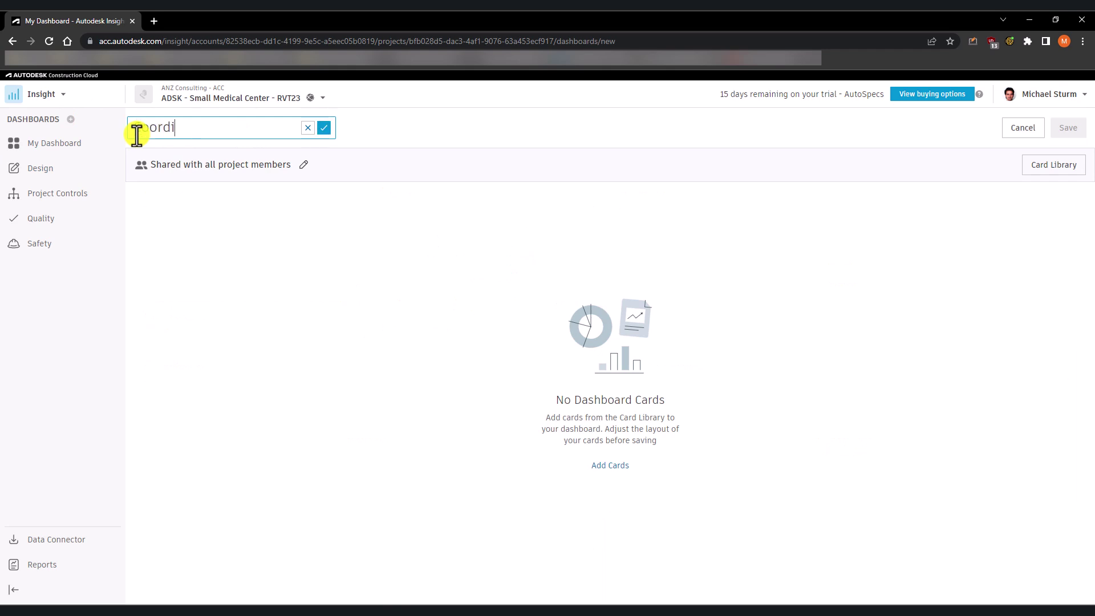
key(Return)
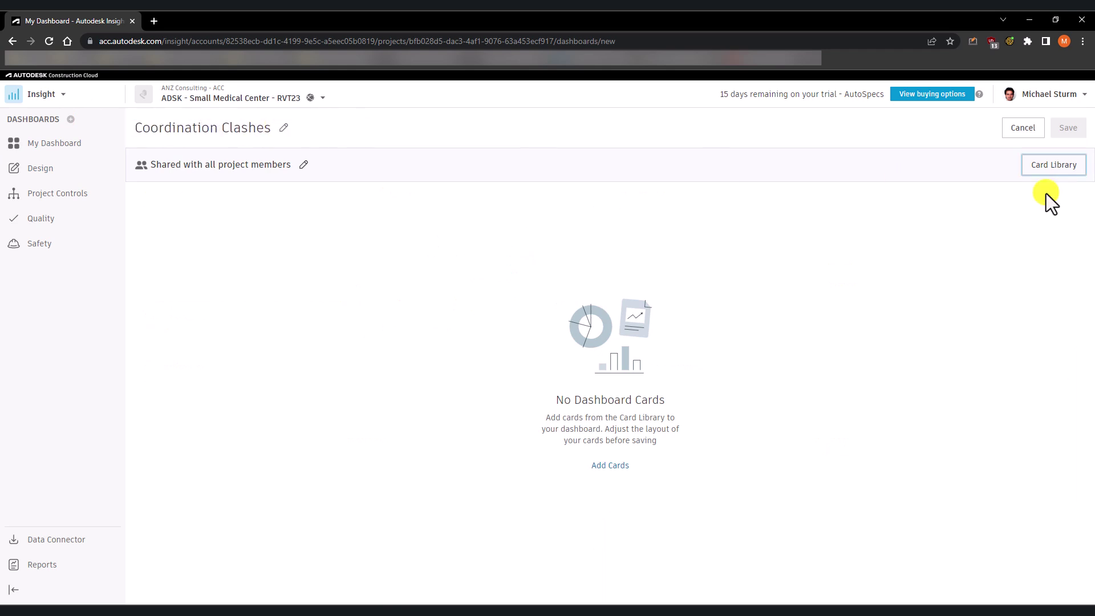
Add and arrange the three Coordination issue cards, save the dashboard, and browse the Power BI templates.
click(1054, 167)
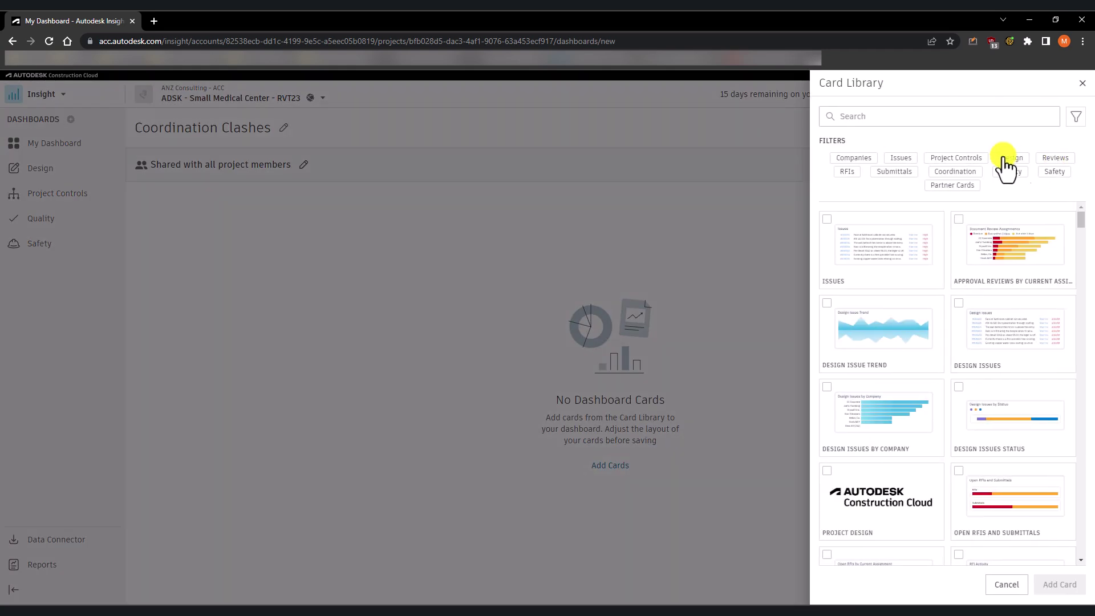
click(953, 172)
click(827, 219)
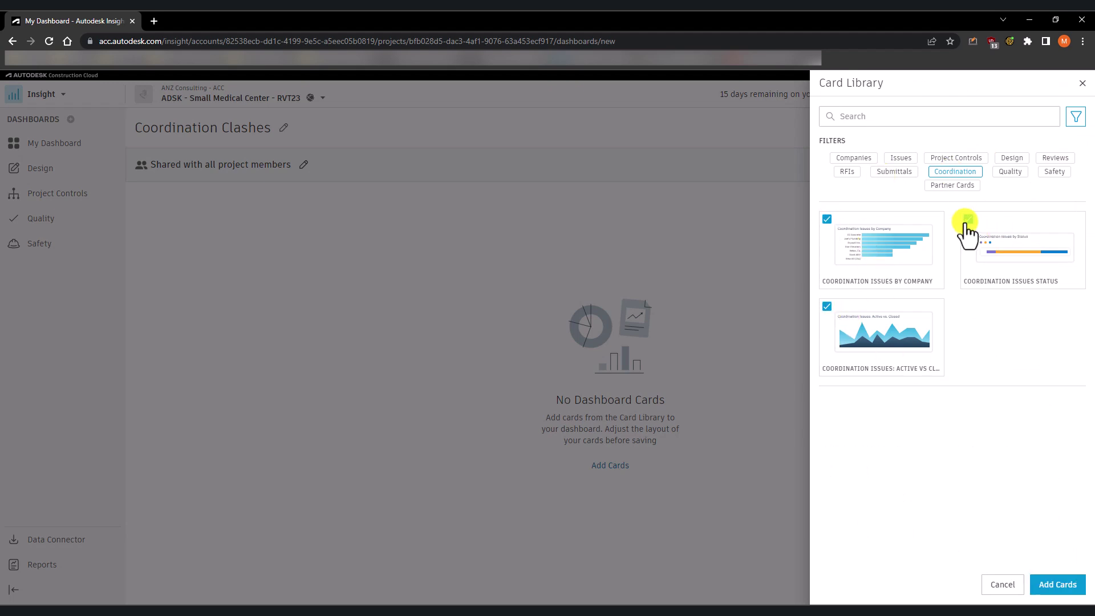
click(1061, 585)
drag(423, 538, 412, 218)
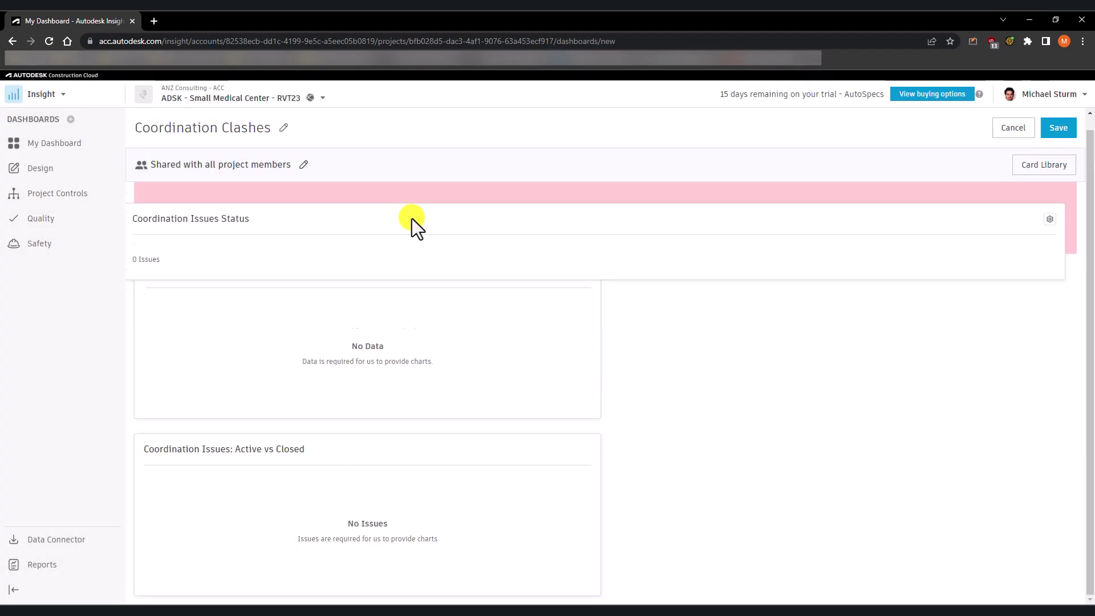
drag(392, 498, 856, 306)
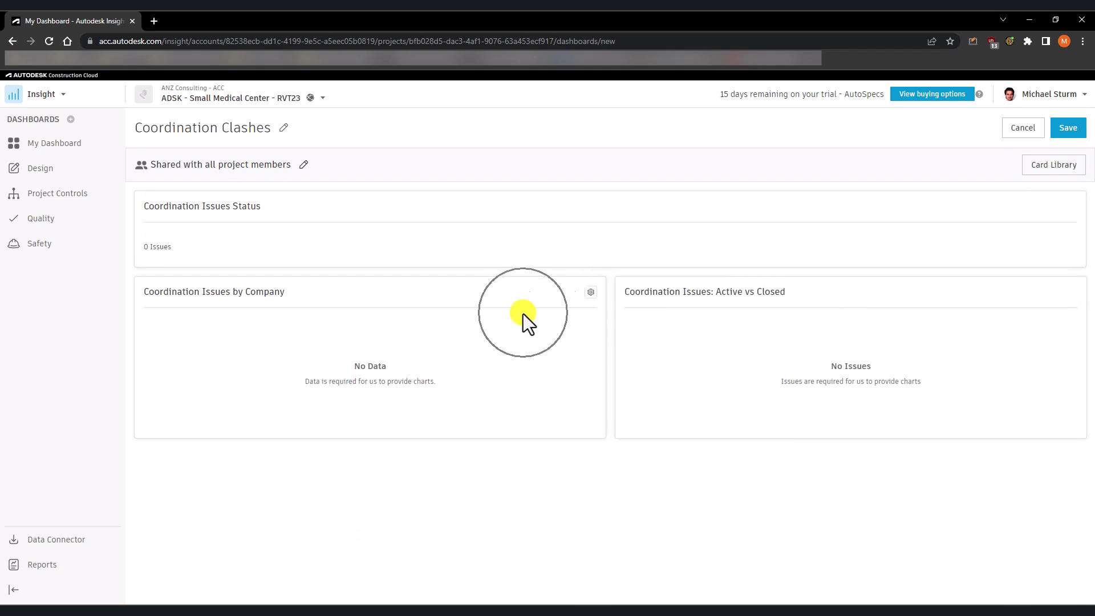
click(1066, 132)
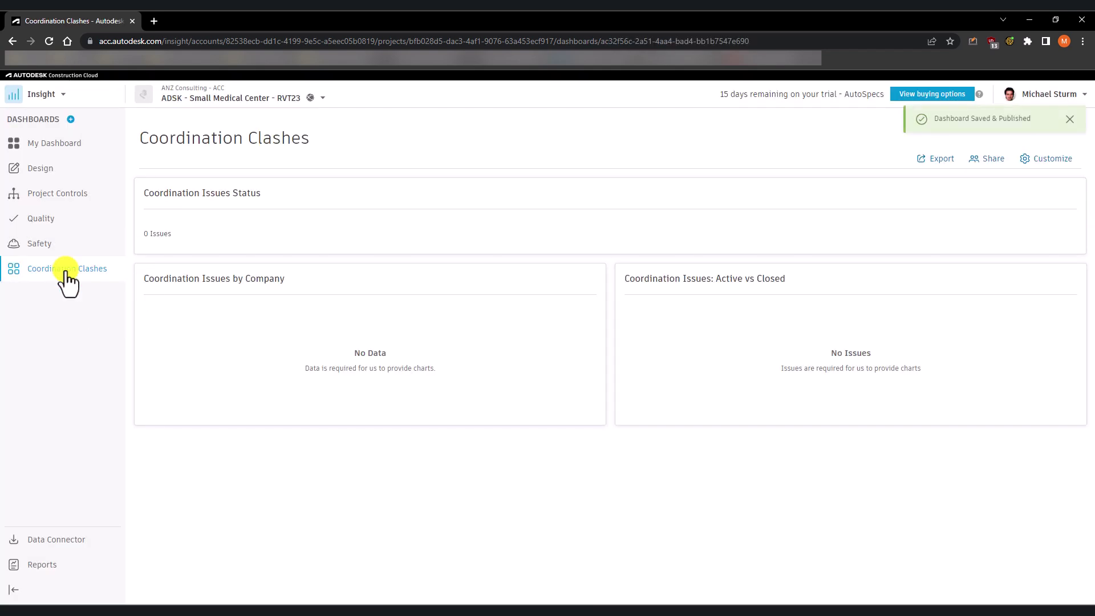
click(63, 541)
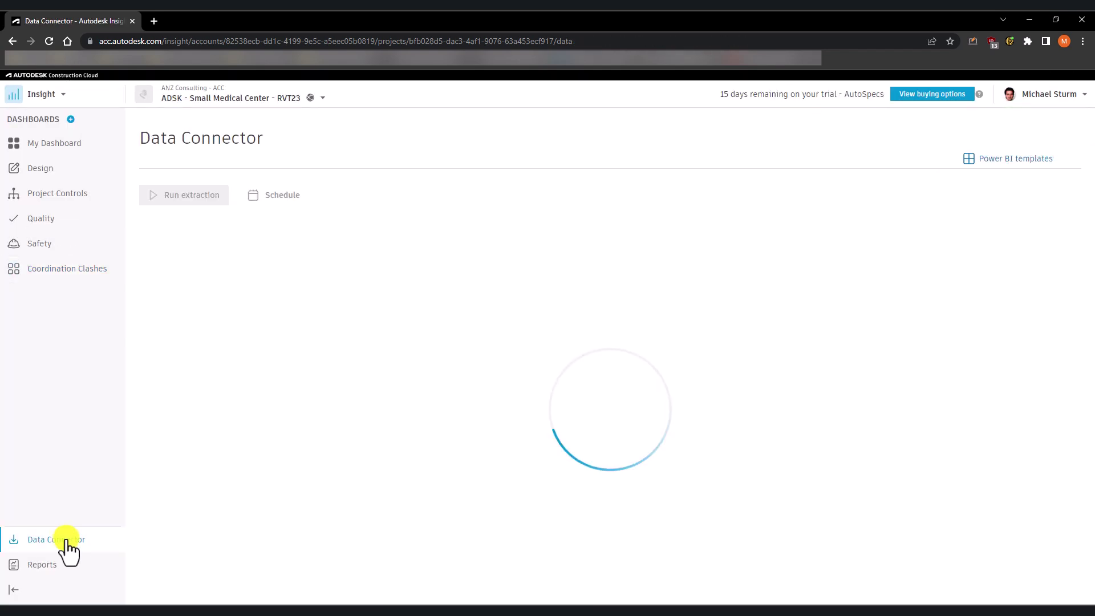
click(991, 165)
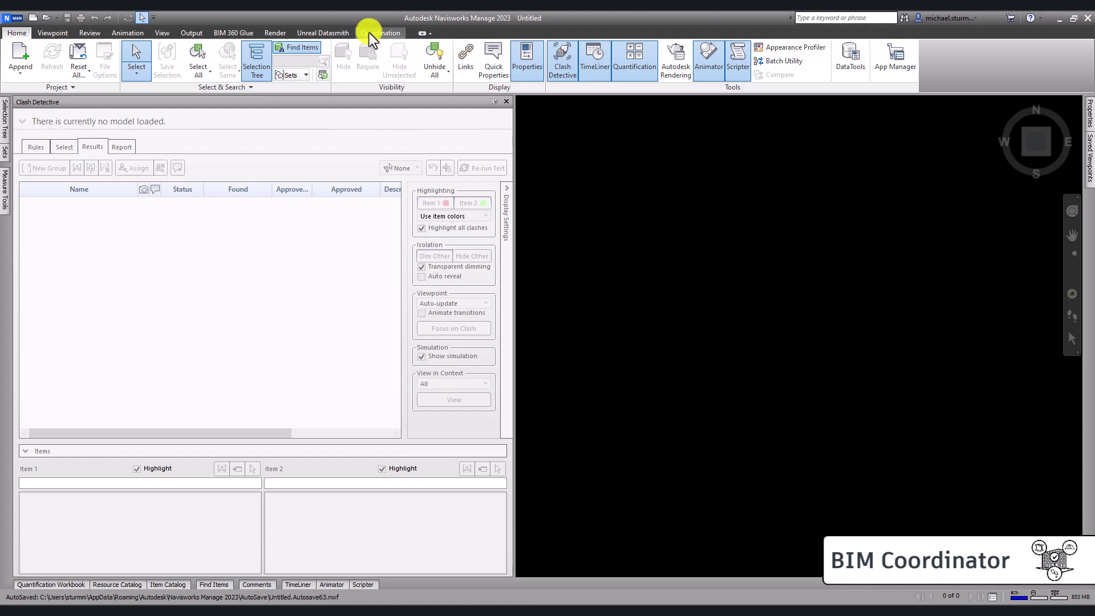
Open the Small Medical Center MEP 3D Ground Level Coordination model from the Coordination space.
click(369, 32)
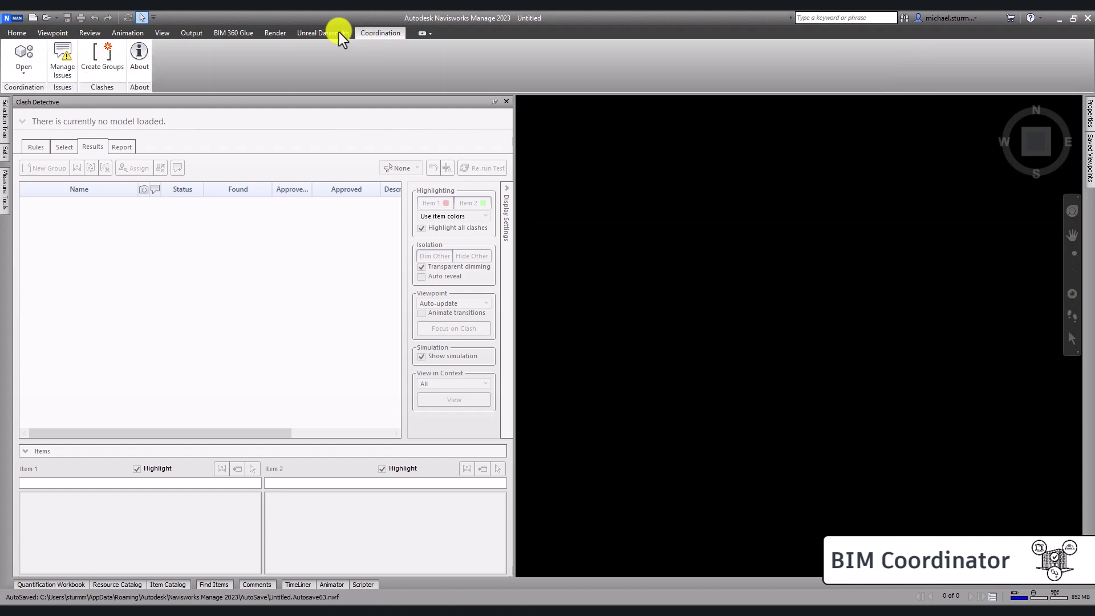
click(28, 52)
drag(260, 291, 37, 284)
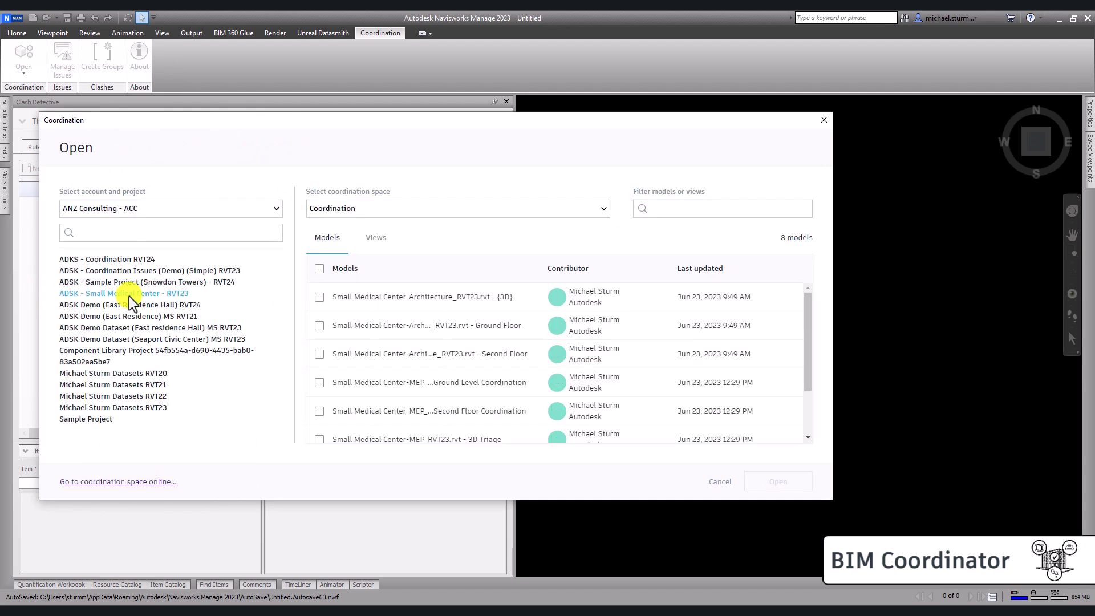
click(354, 216)
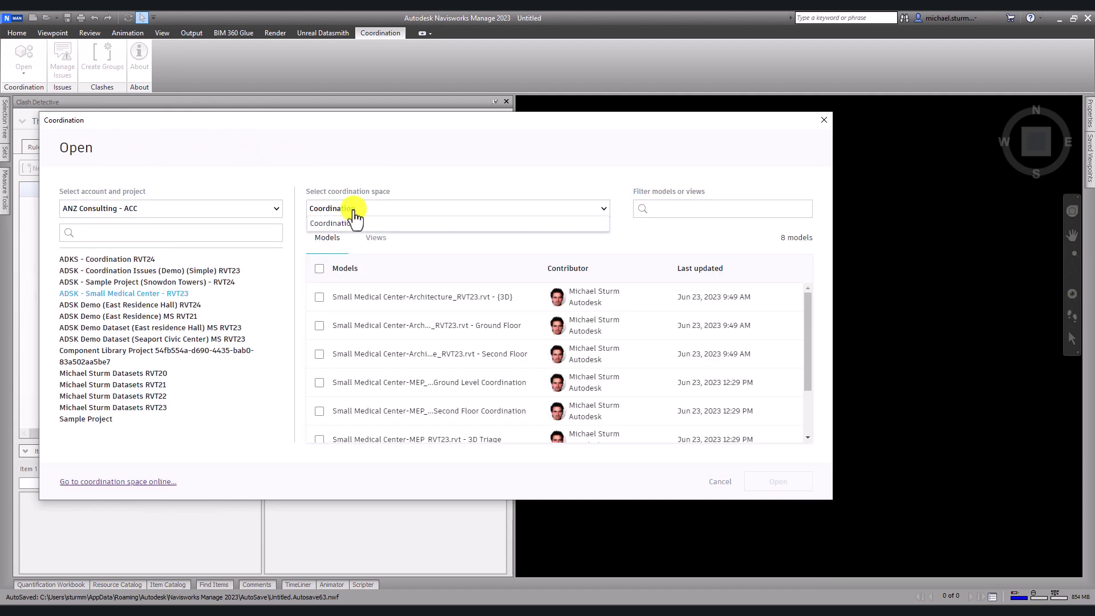
click(351, 227)
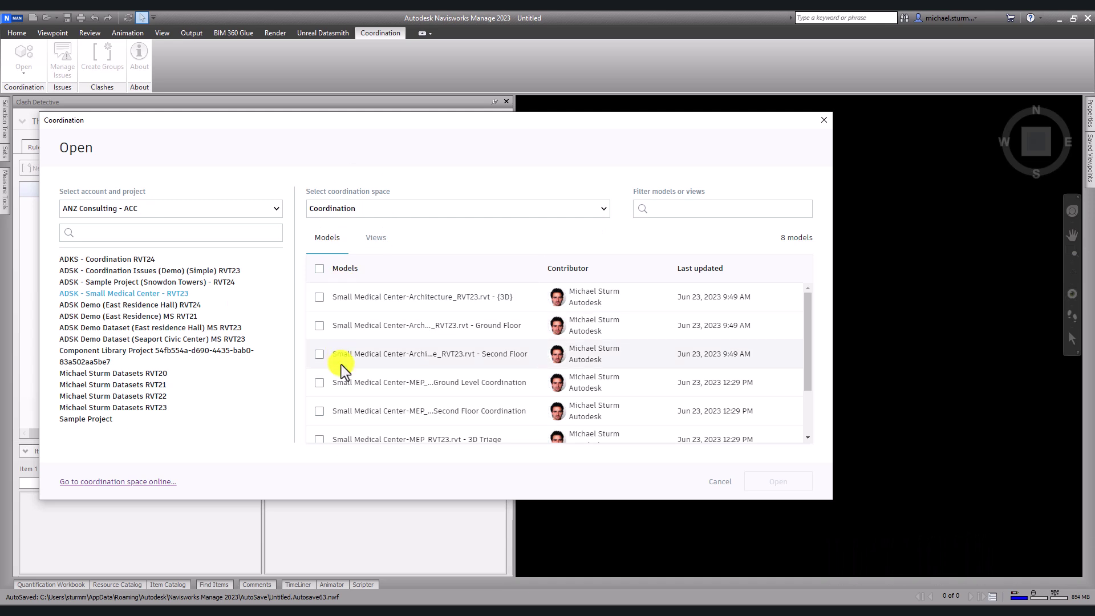
click(319, 384)
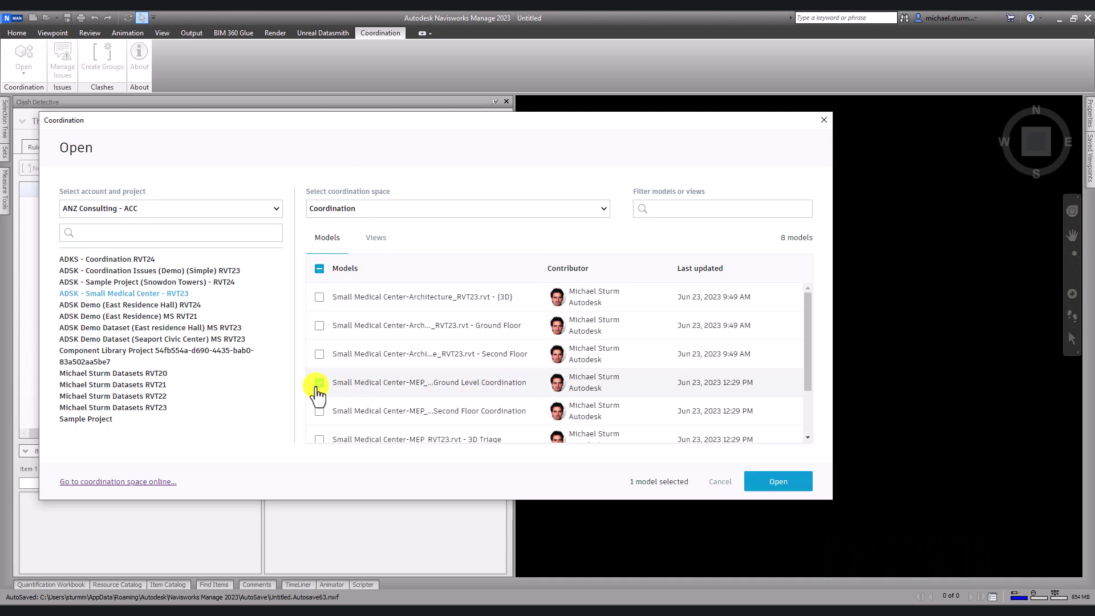
drag(549, 268, 648, 269)
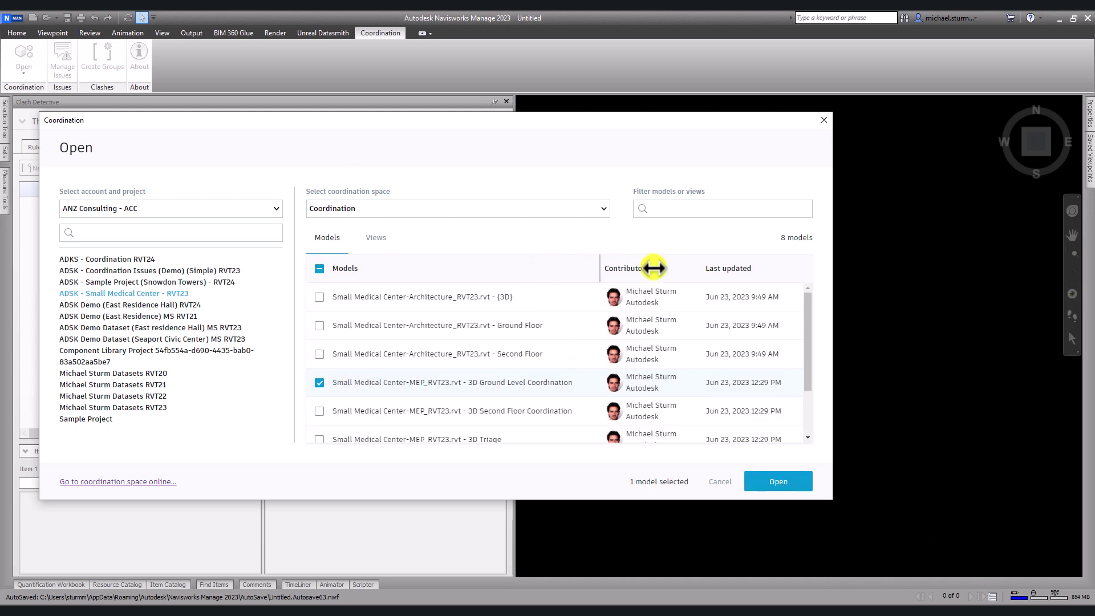
scroll(375, 388, down, 3)
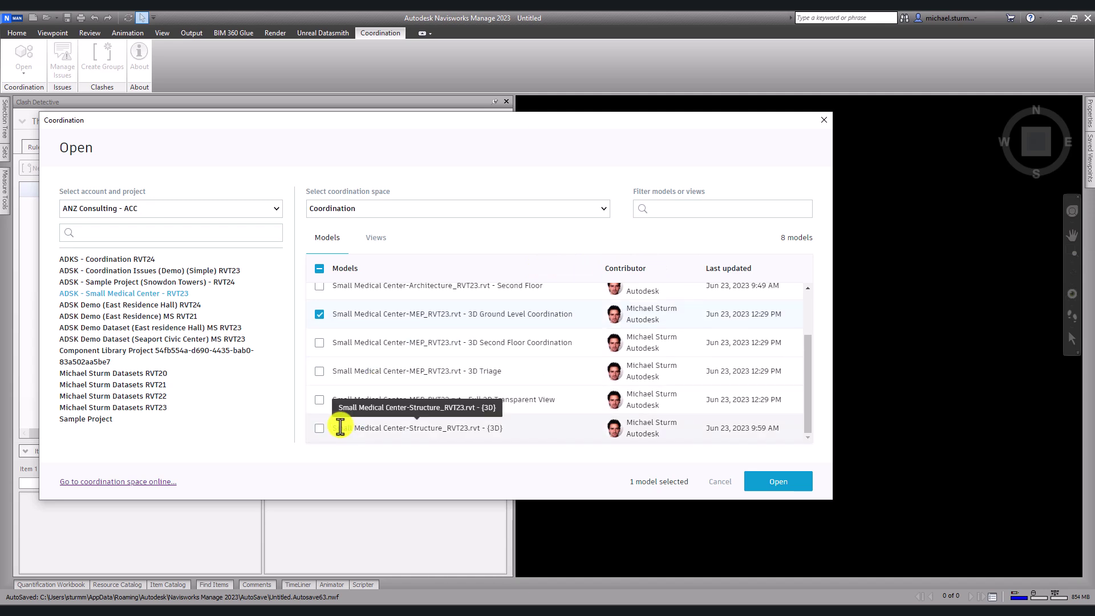
click(774, 489)
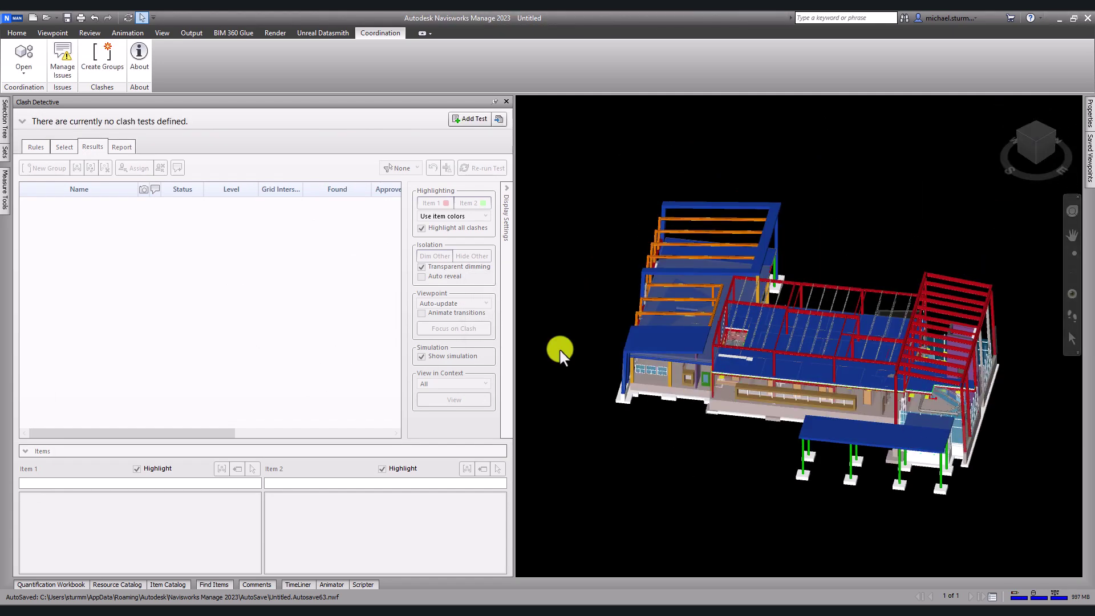
Add a 'Mech vs Pipe' test of Ducts against Pipes and run it, finding two clashes.
click(194, 286)
click(469, 119)
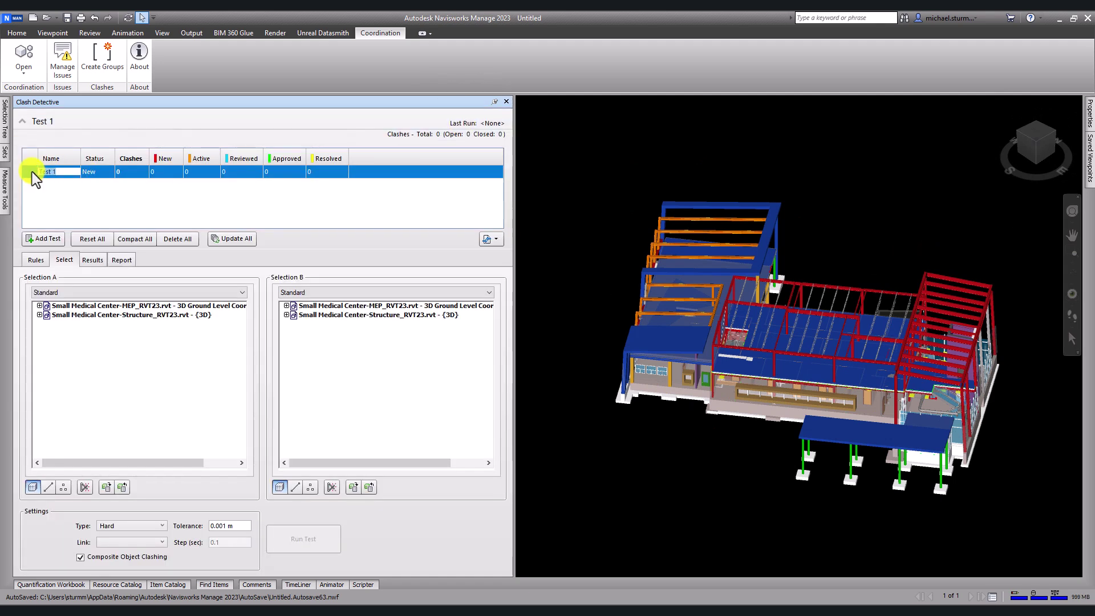
text(Mech vs Pipe)
click(40, 306)
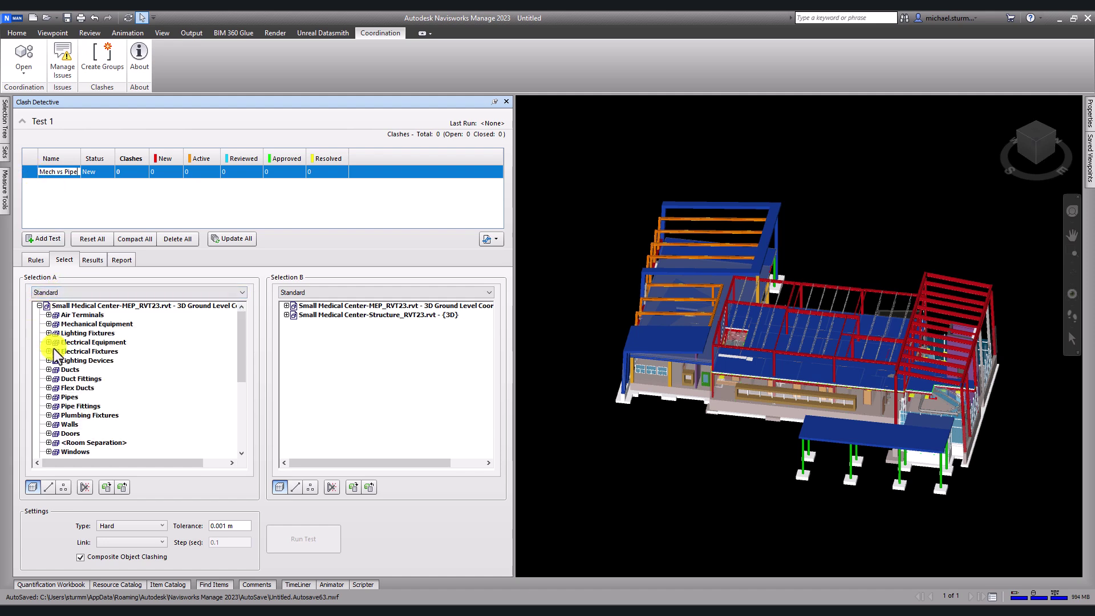
click(70, 369)
click(287, 306)
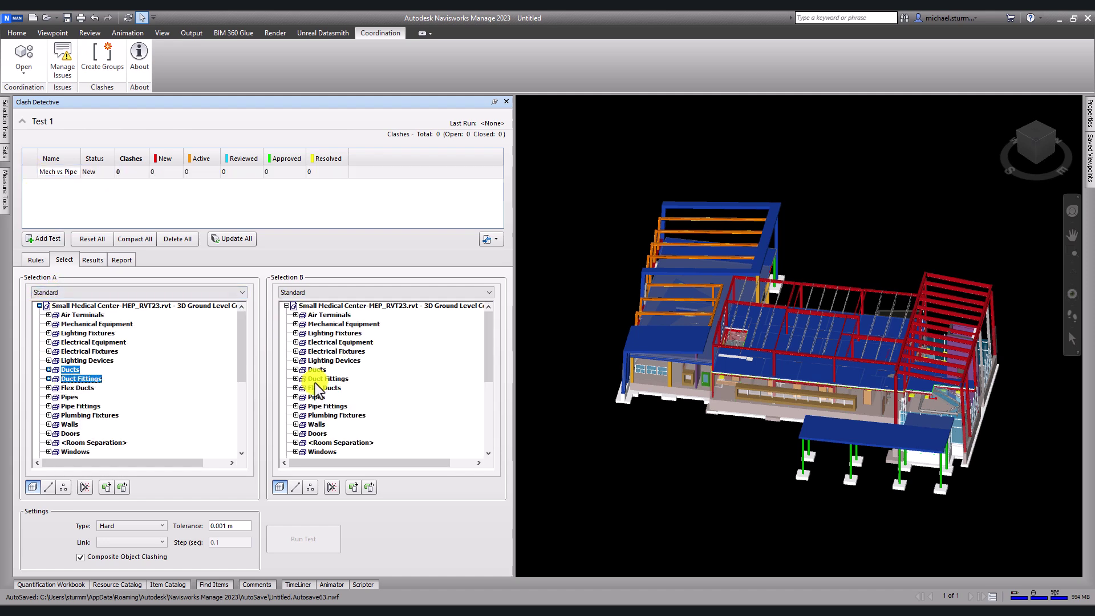
click(316, 397)
click(314, 539)
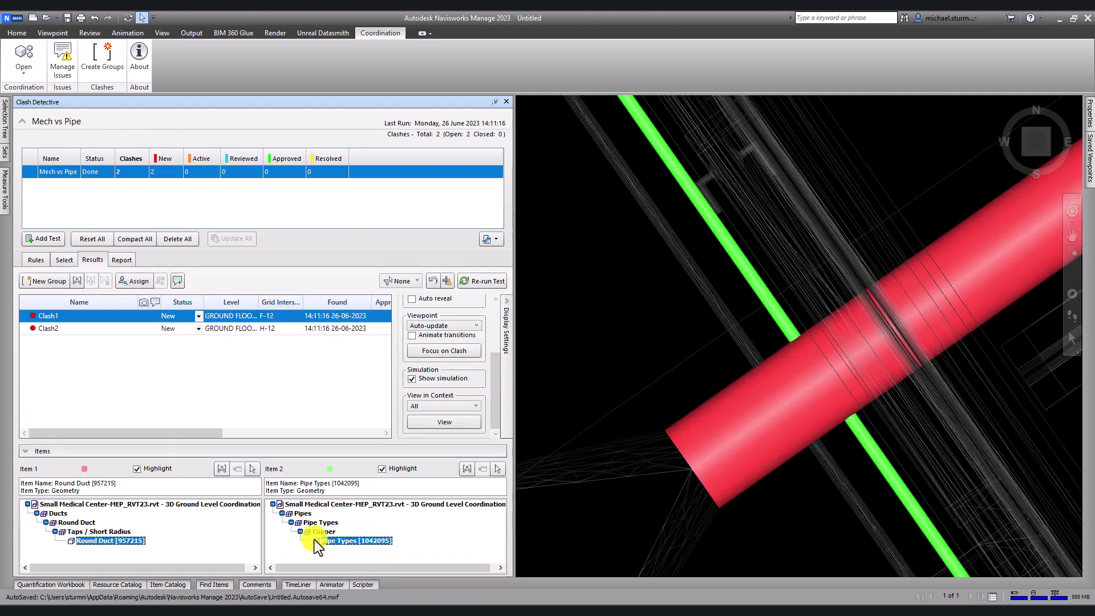
click(1023, 157)
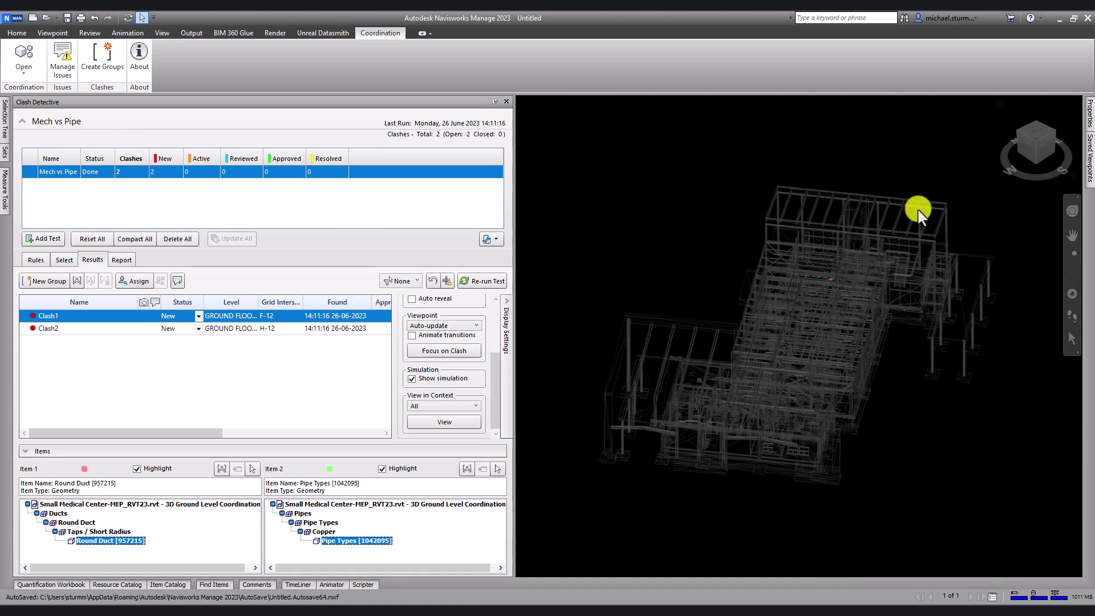
scroll(869, 293, up, 3)
scroll(870, 294, up, 3)
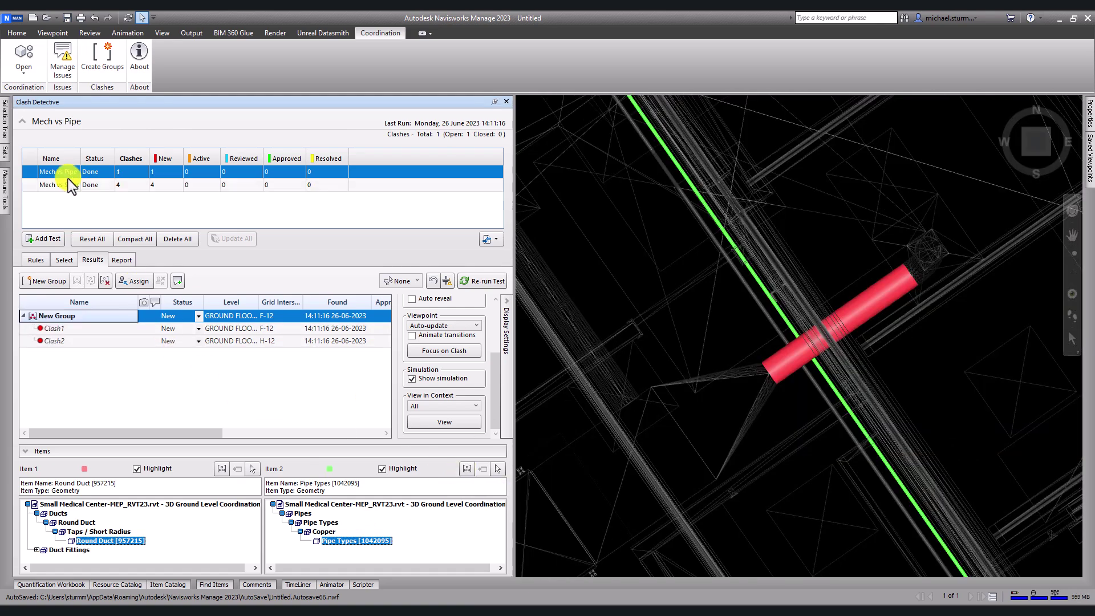
Create an issue from the New Group clashes using the MEP template with root cause Design Coordination.
click(66, 62)
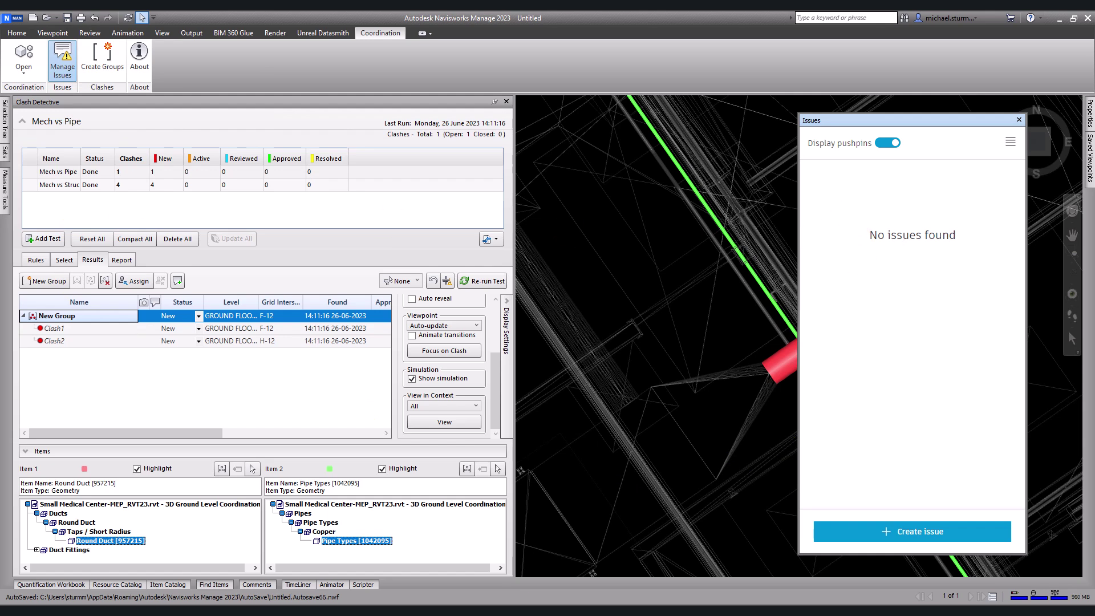
right_click(74, 316)
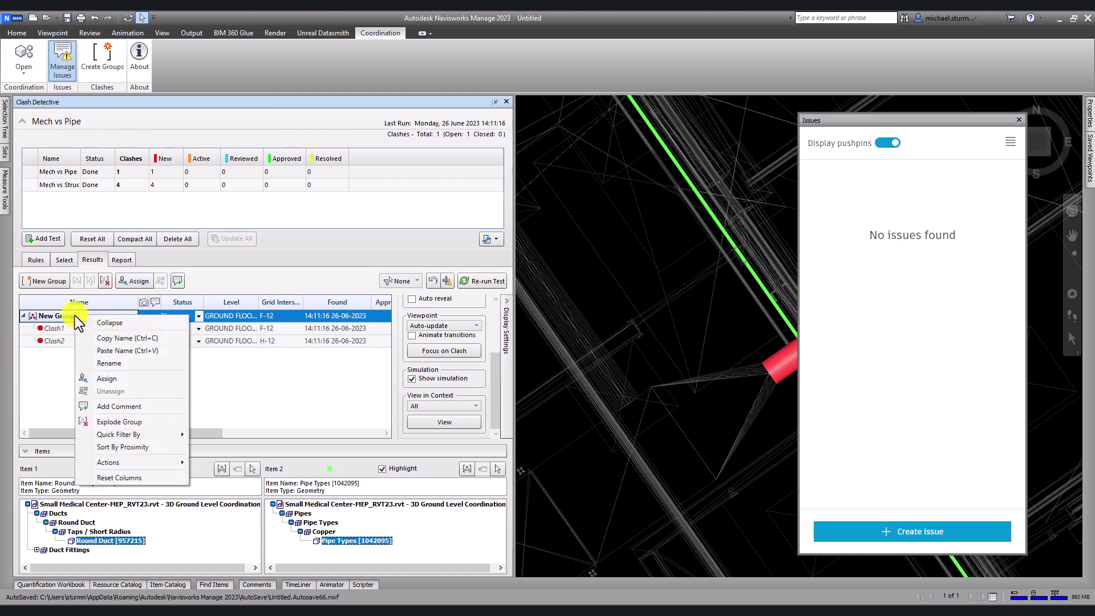
mouse_move(158, 465)
click(221, 464)
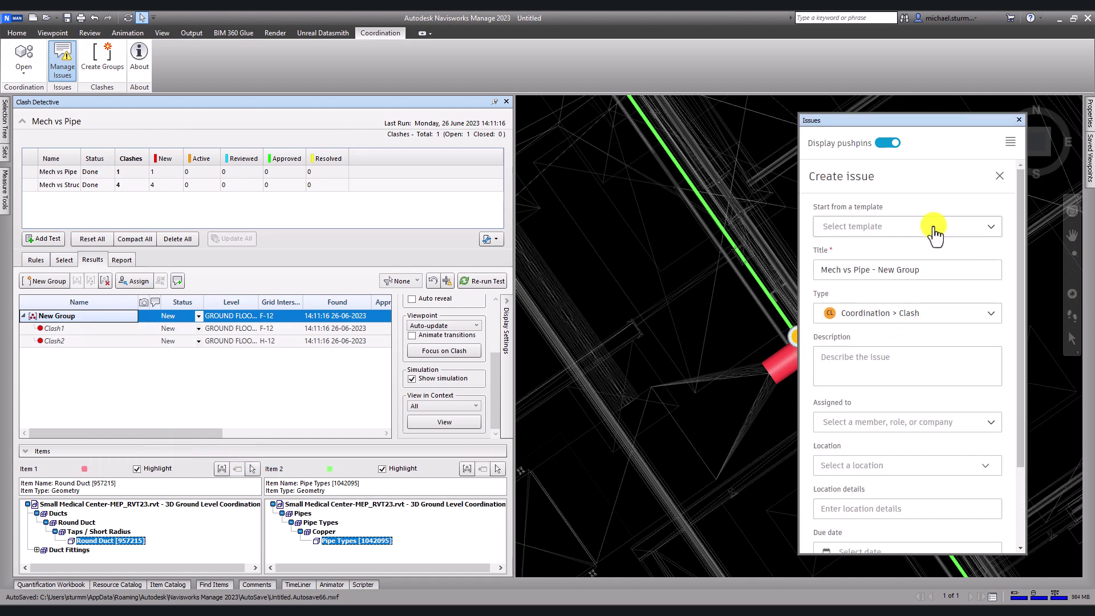
click(865, 227)
click(841, 286)
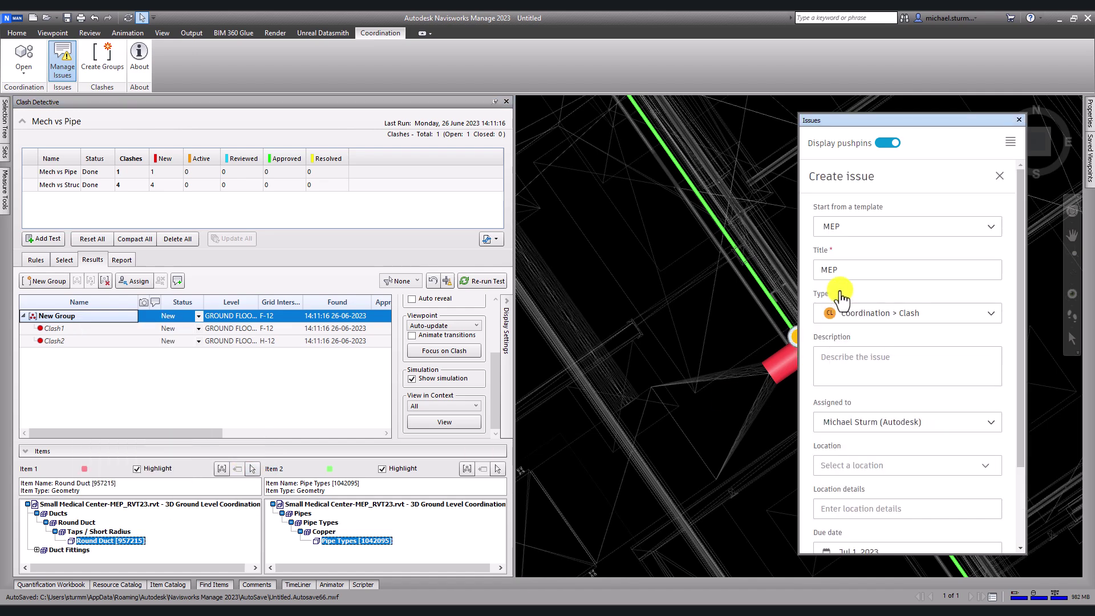
scroll(911, 348, down, 3)
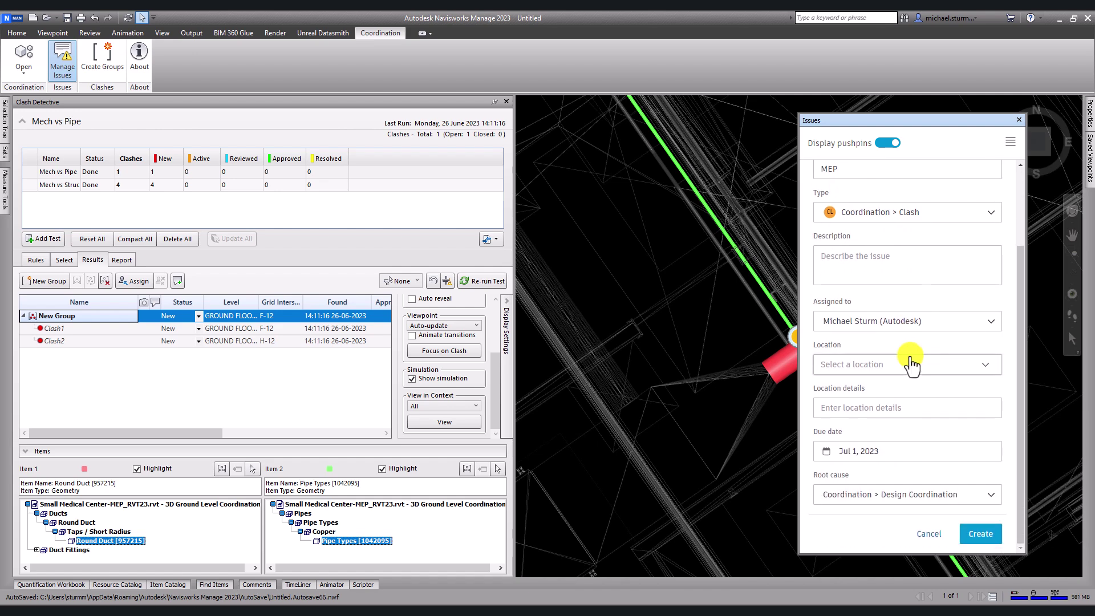
click(979, 497)
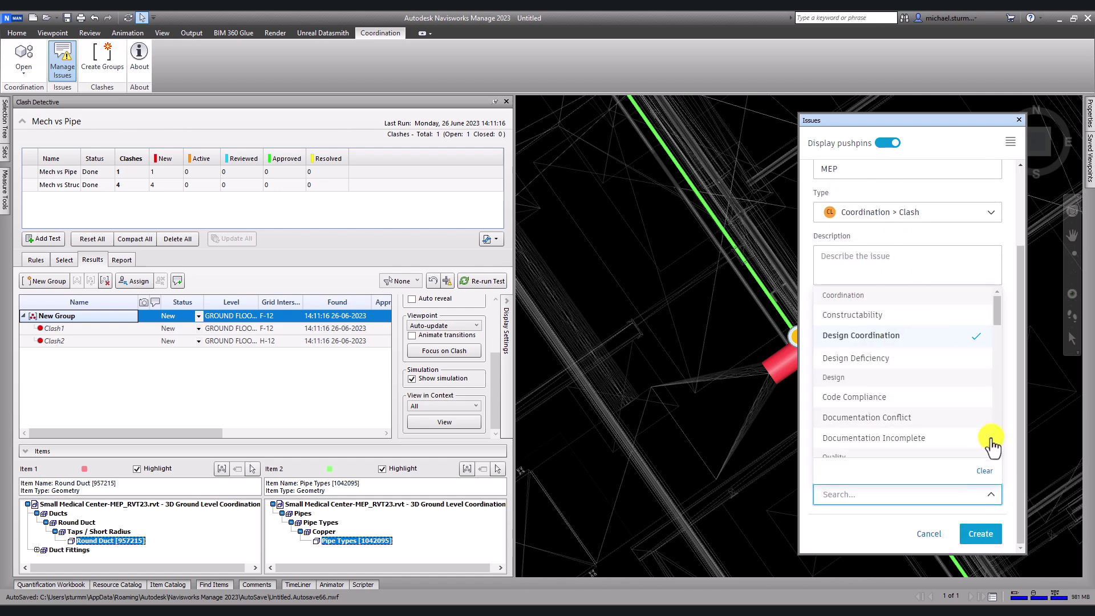
click(1011, 433)
click(985, 537)
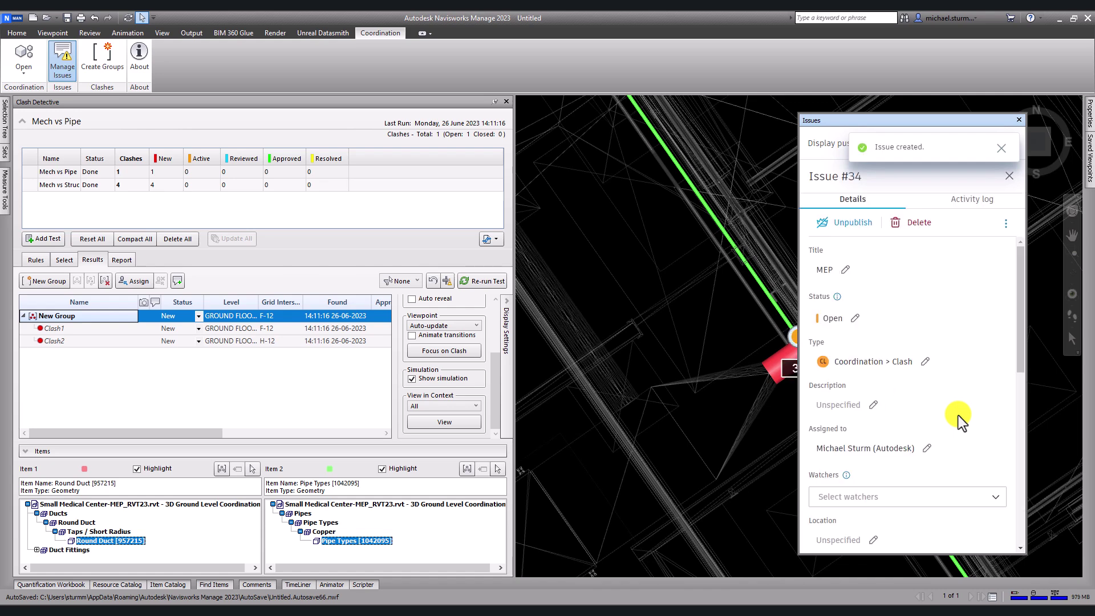
Reopen issue #34 and orbit the model to see its pushpin at the clash.
click(1009, 175)
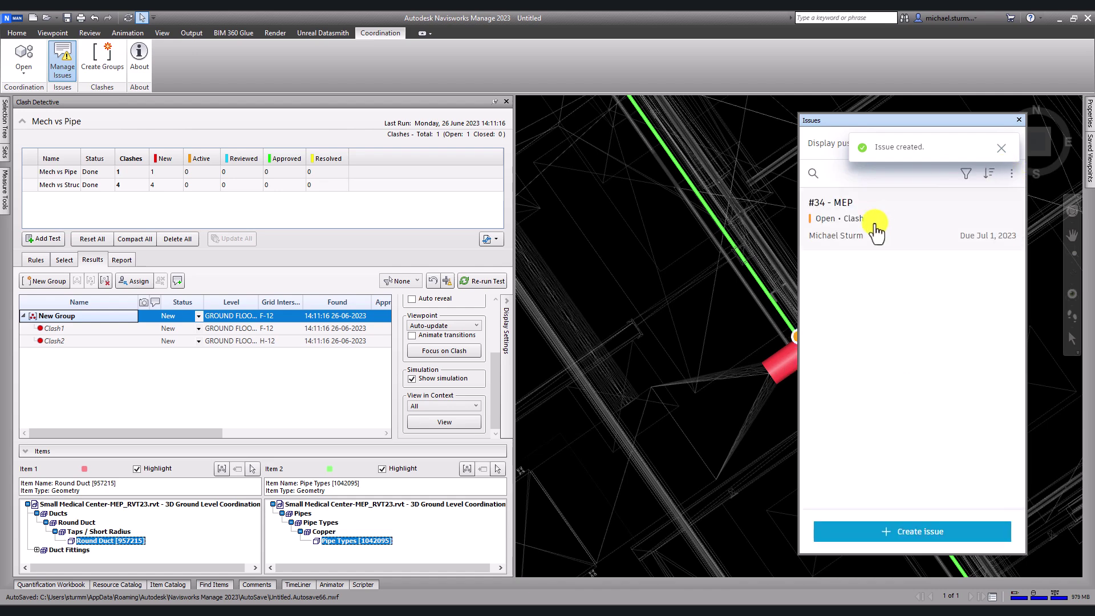
click(844, 231)
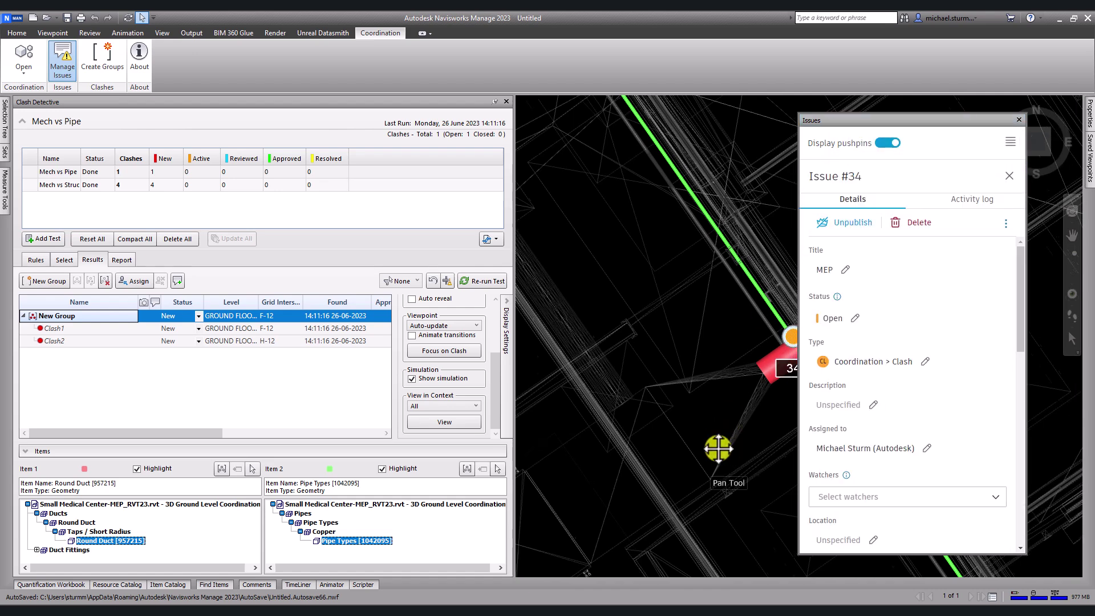
shift+middle_drag(616, 450, 697, 386)
shift+middle_drag(736, 510, 714, 521)
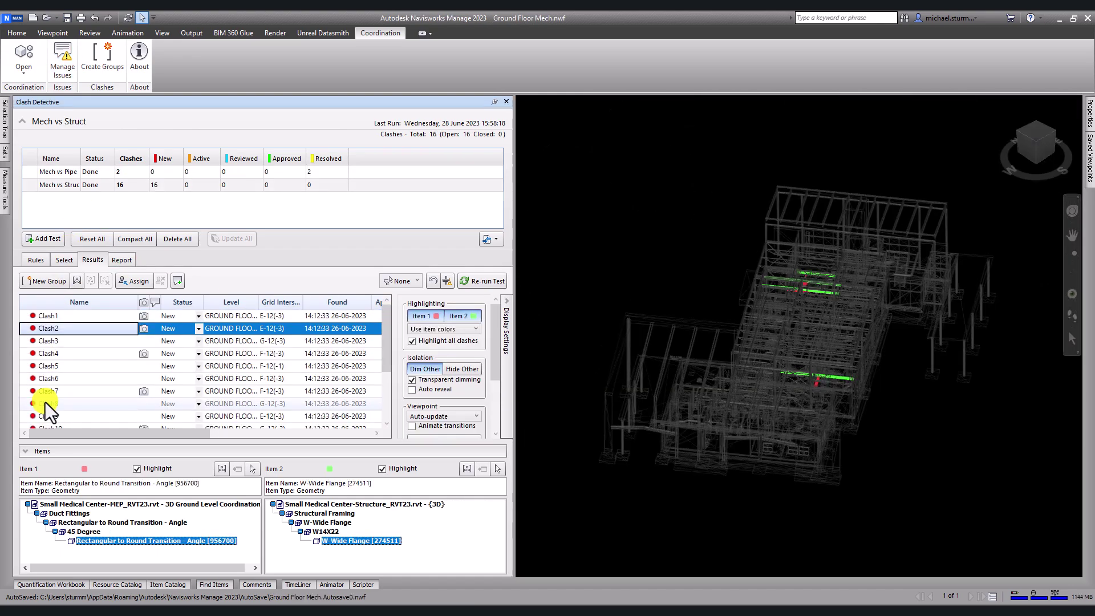
Zoom to Clash8 of Mech vs Struct and orbit to see the ducts against the beam.
click(45, 403)
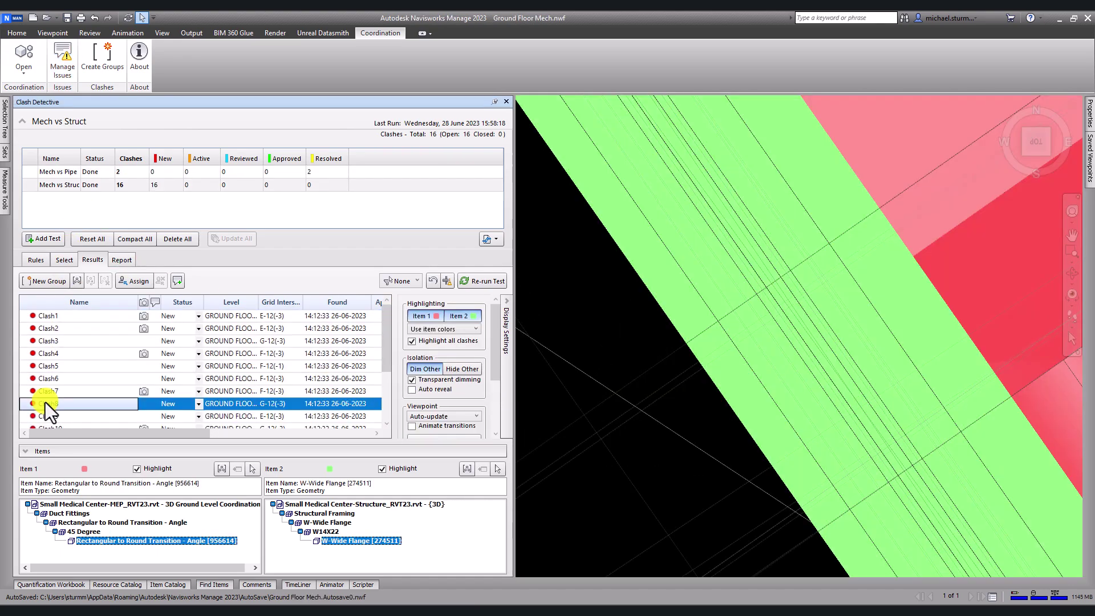
scroll(664, 377, down, 10)
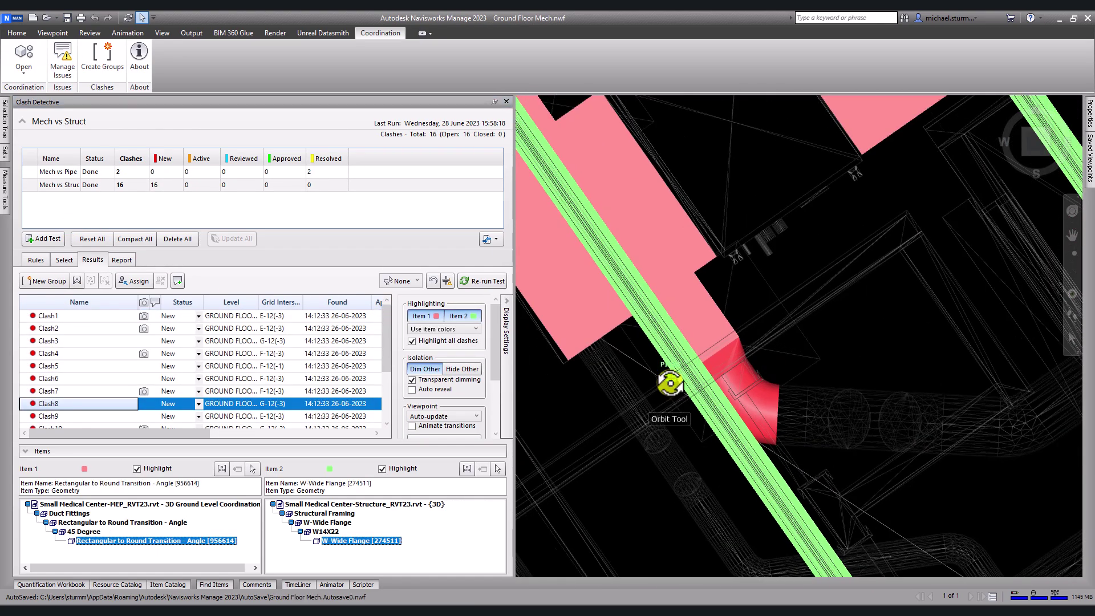
shift+middle_drag(665, 379, 634, 279)
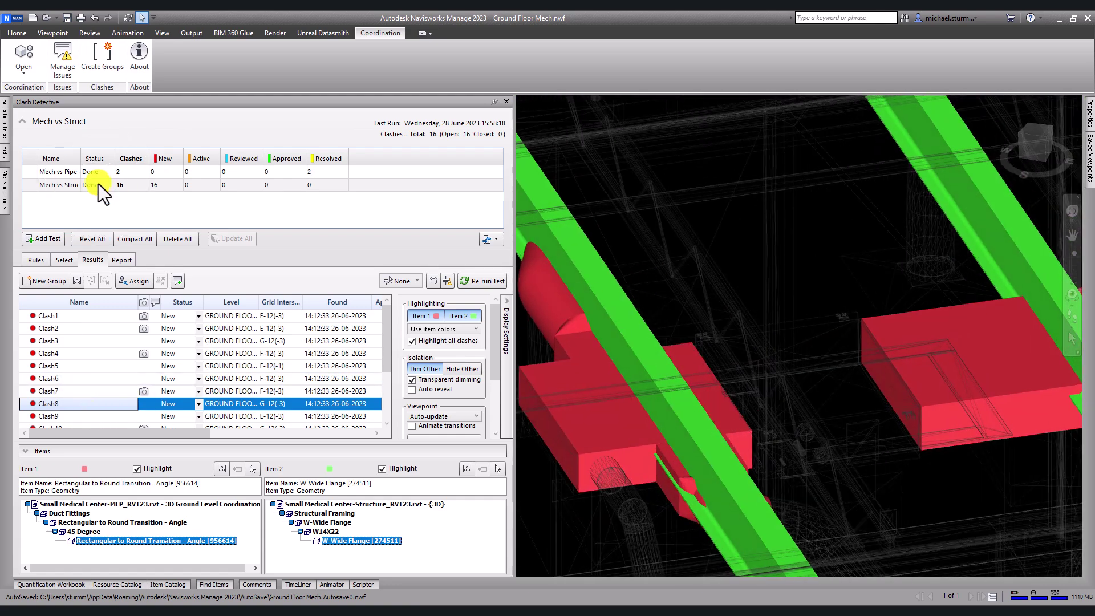
Group the Mech vs Struct clashes by Last Unique, prioritizing Selection B, into four groups.
click(94, 66)
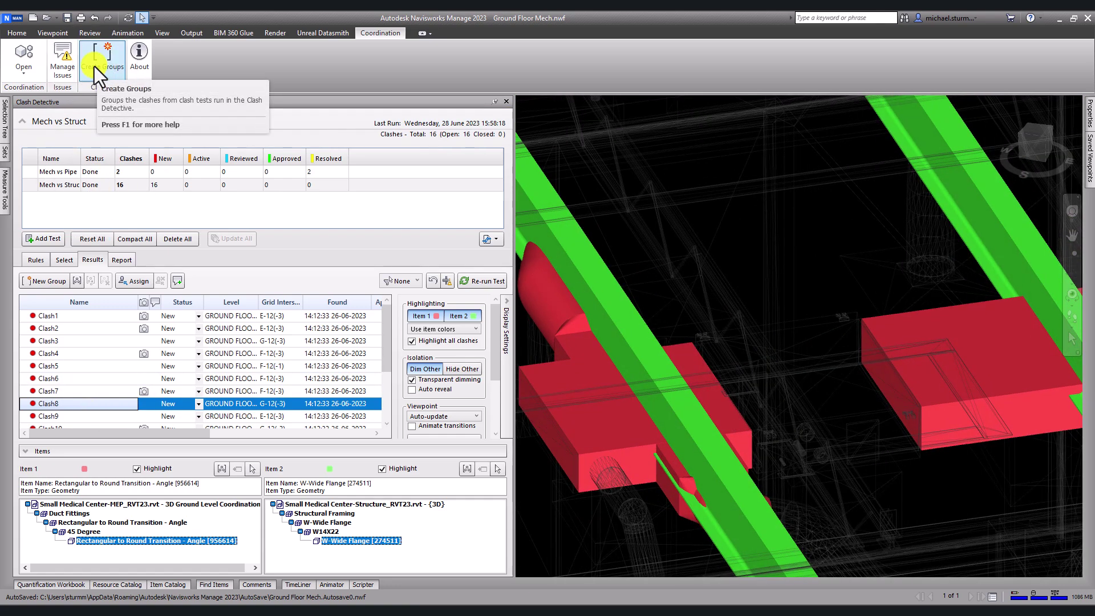
click(263, 136)
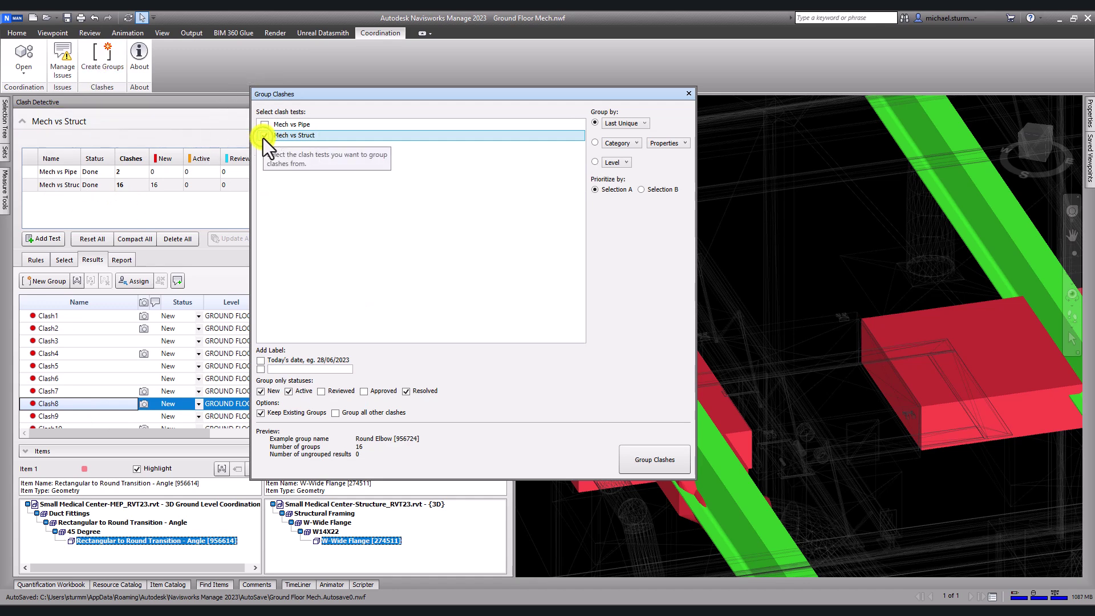
click(627, 124)
click(614, 173)
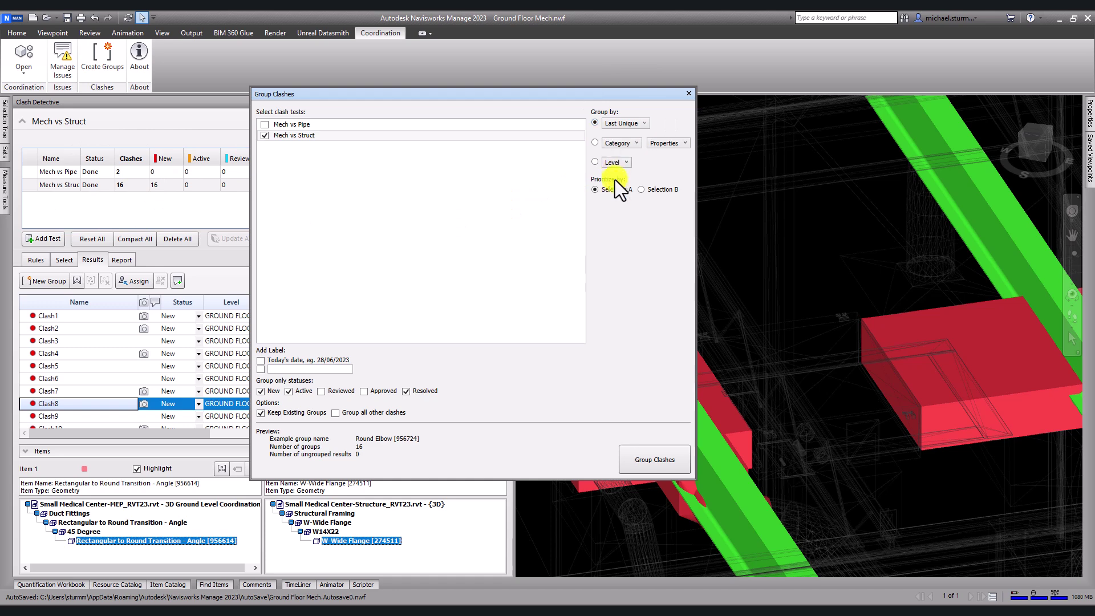
click(641, 190)
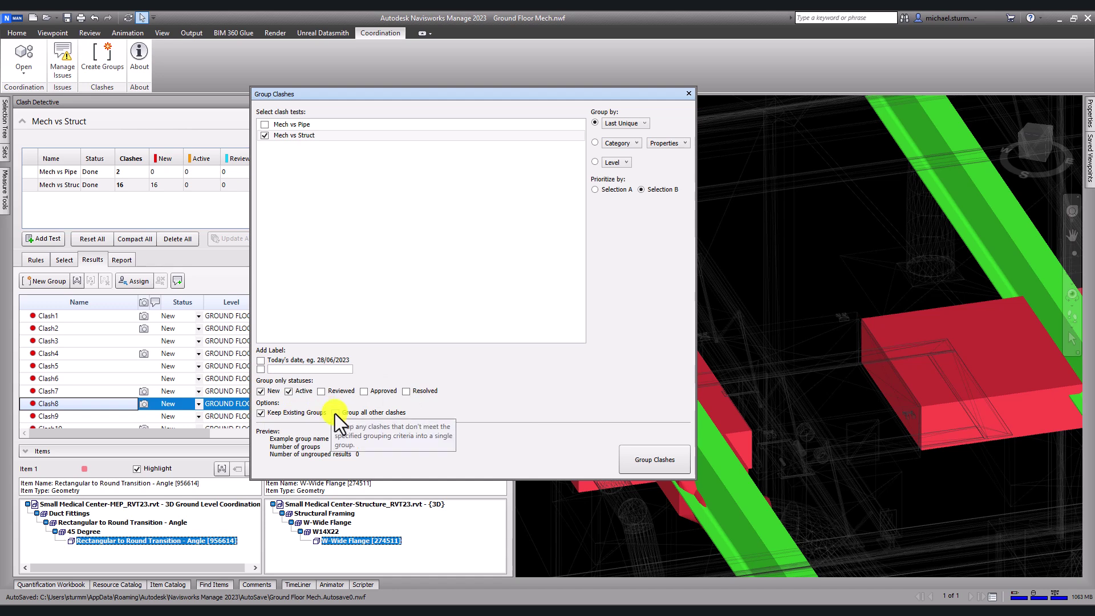
click(634, 465)
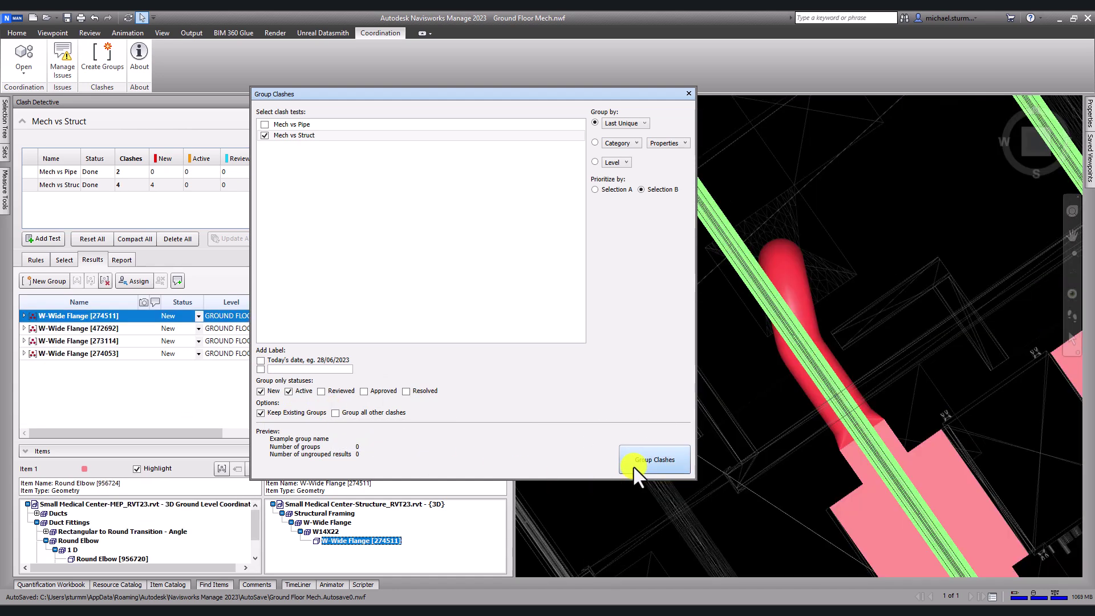
Create issues from all four Mech vs Struct clash groups and return to the issue list.
key(Escape)
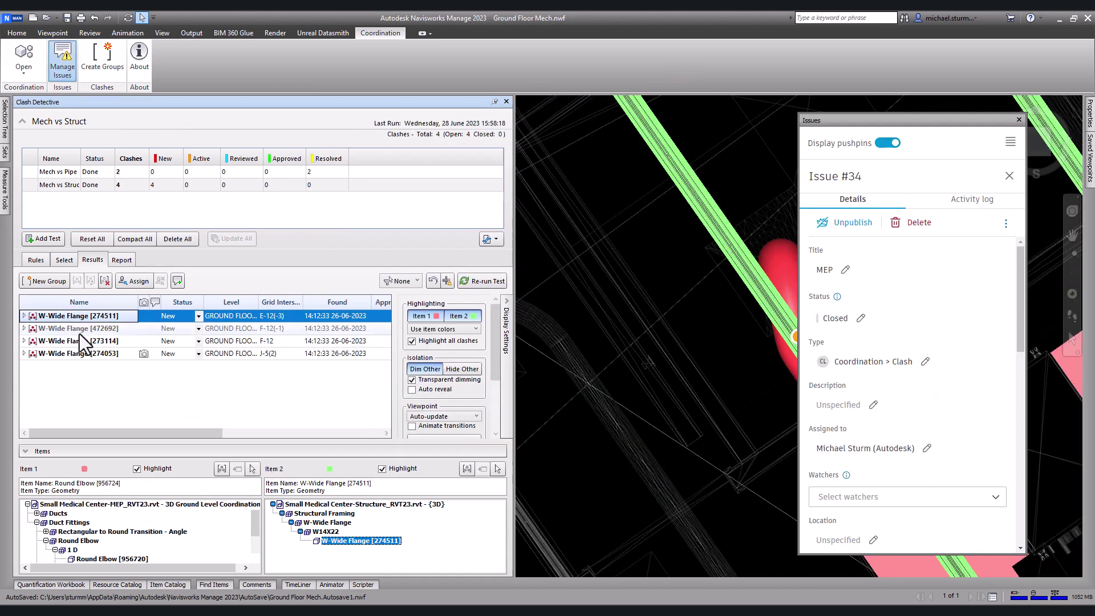
shift+click(82, 354)
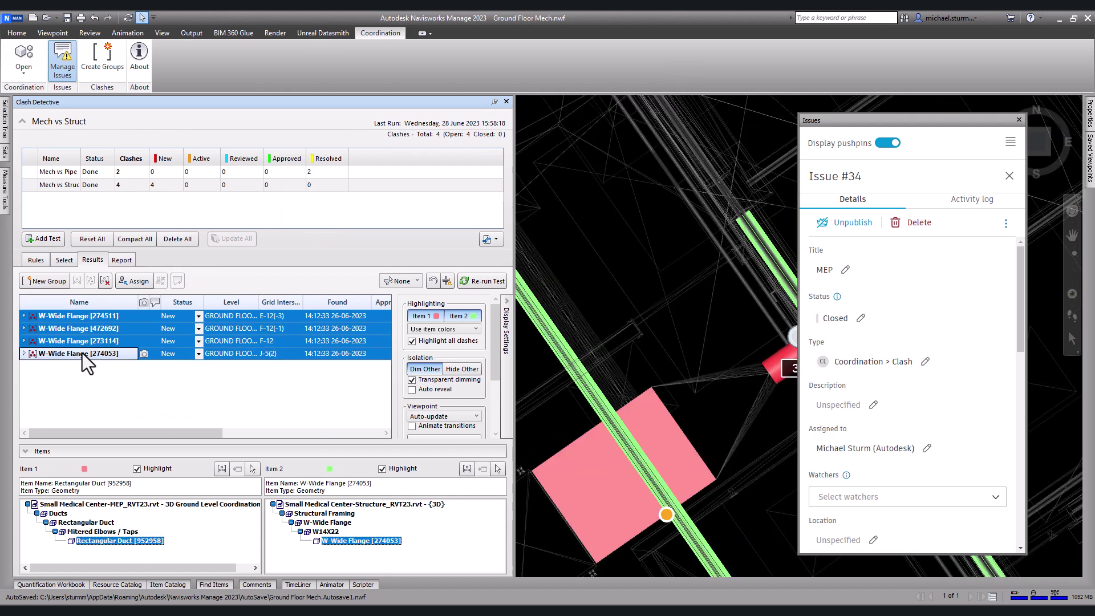
right_click(82, 354)
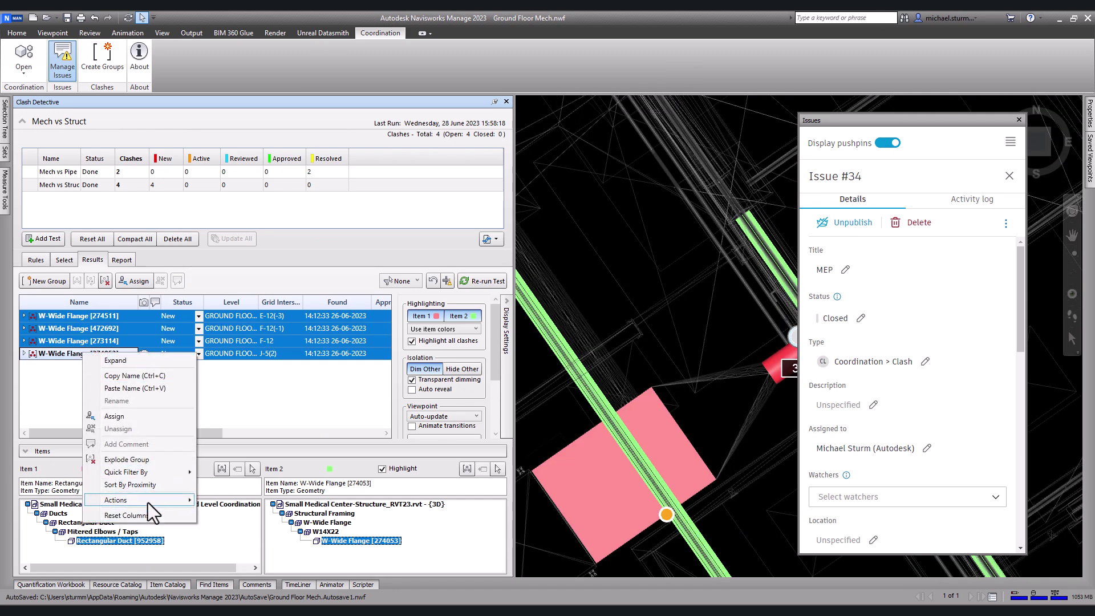
mouse_move(148, 501)
click(226, 498)
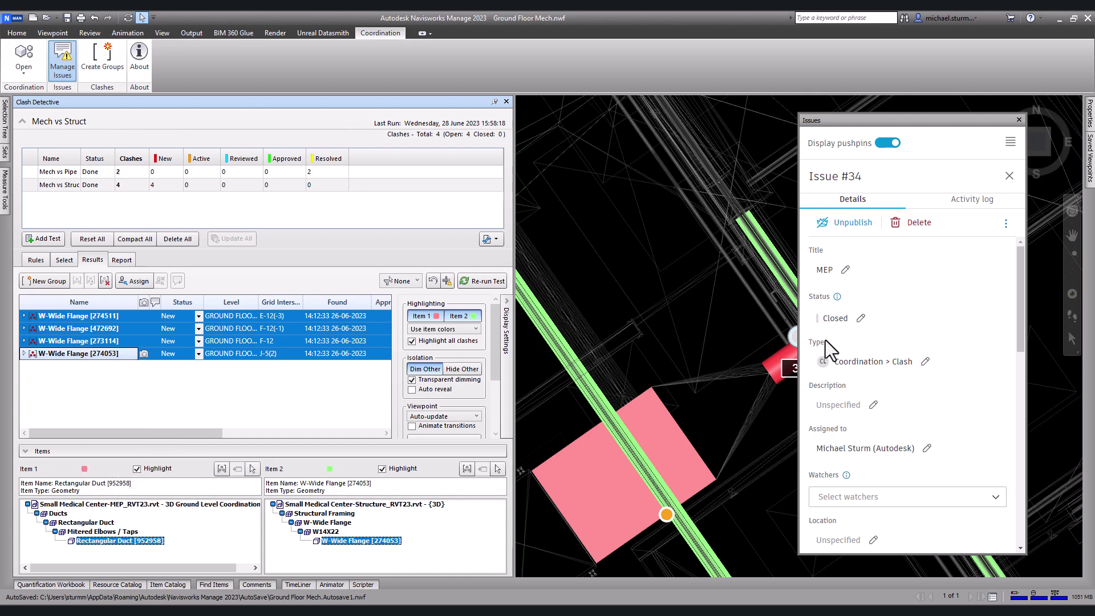
click(1009, 178)
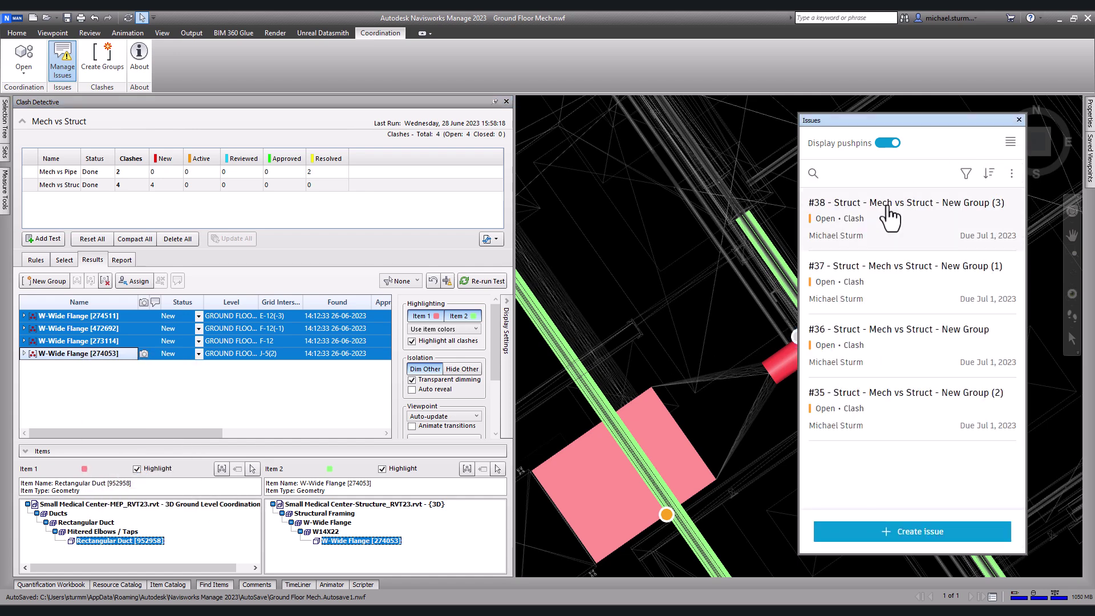
Save over Ground Floor Mech.nwf, then open Small Medical Center-MEP_RVT23 in Revit.
click(21, 20)
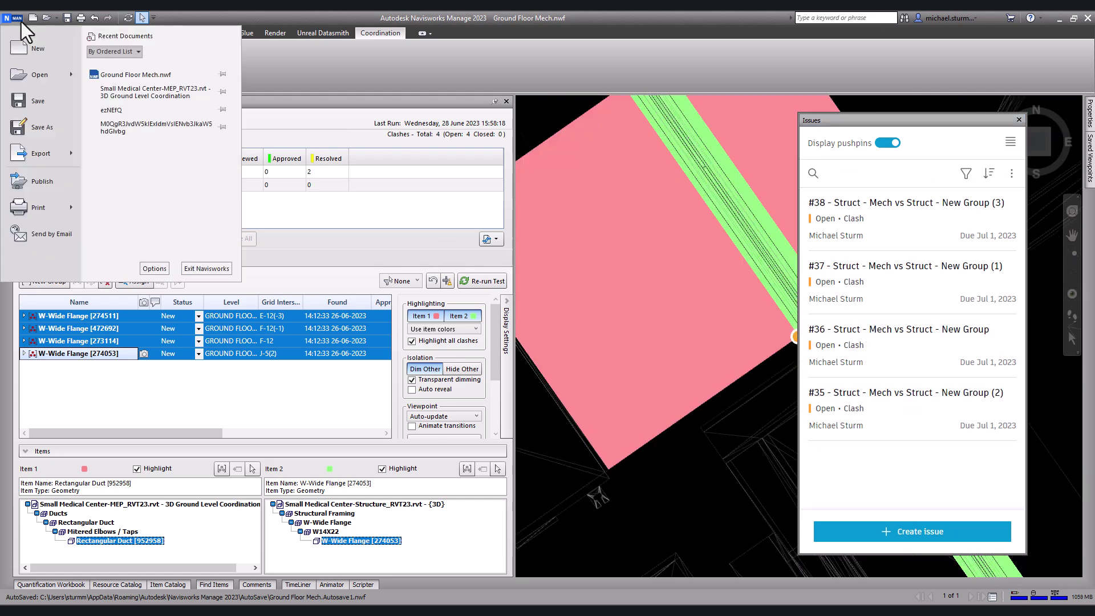
click(33, 125)
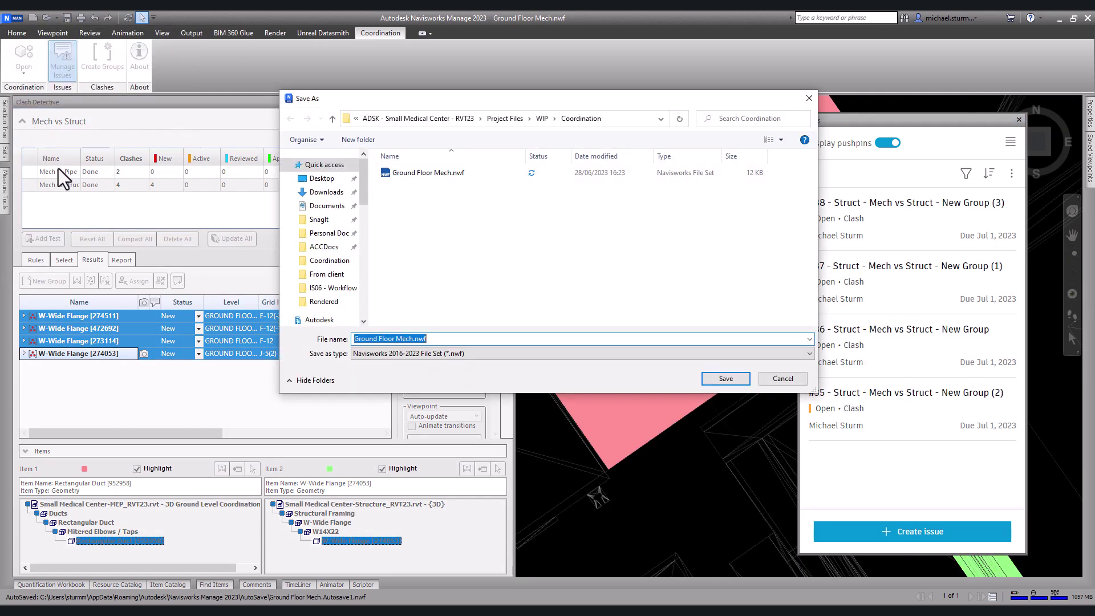
click(439, 177)
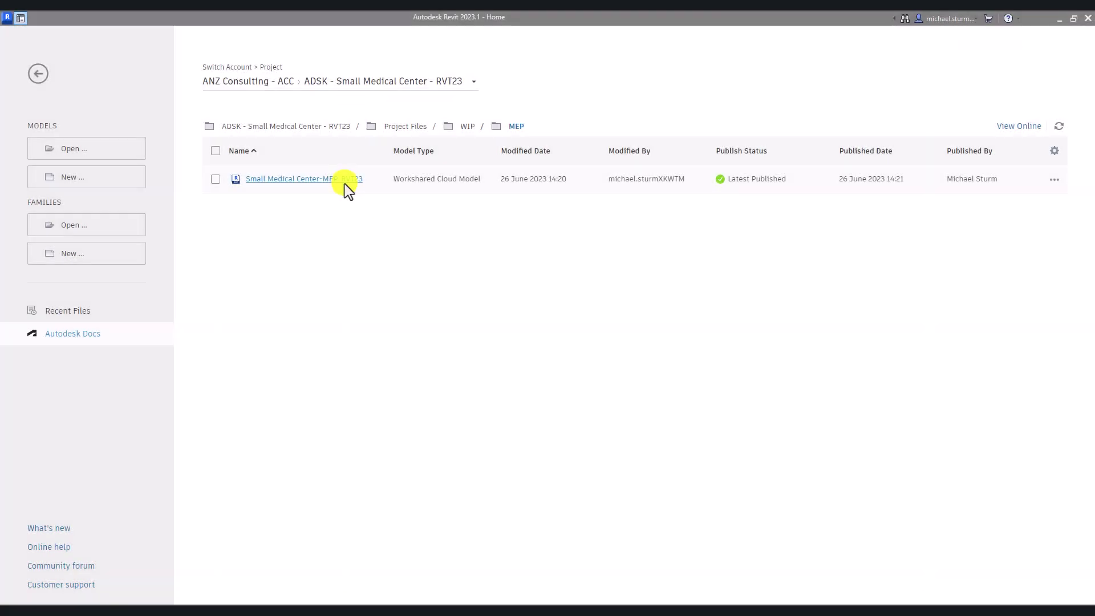
click(344, 182)
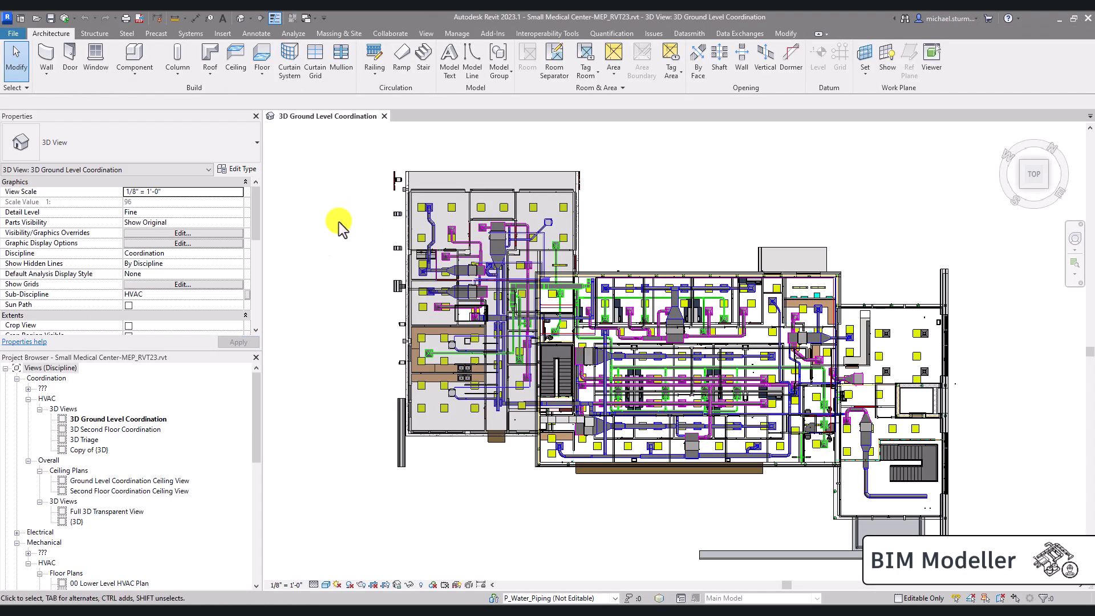
Bring up the Manage Issues list showing #34–#38 and close the Issues Overview panel.
click(654, 33)
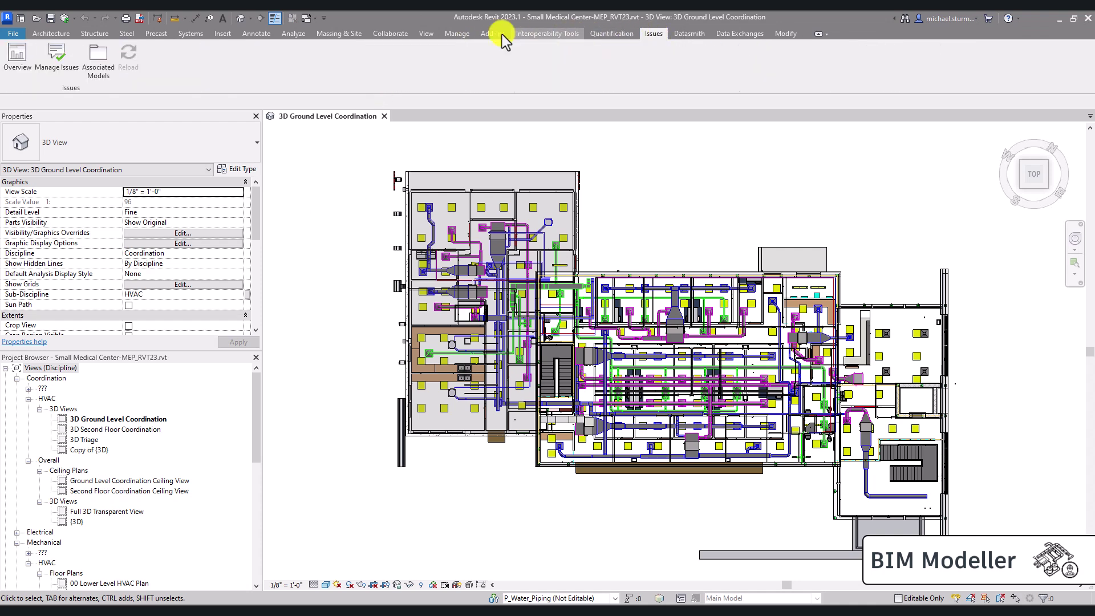
click(22, 57)
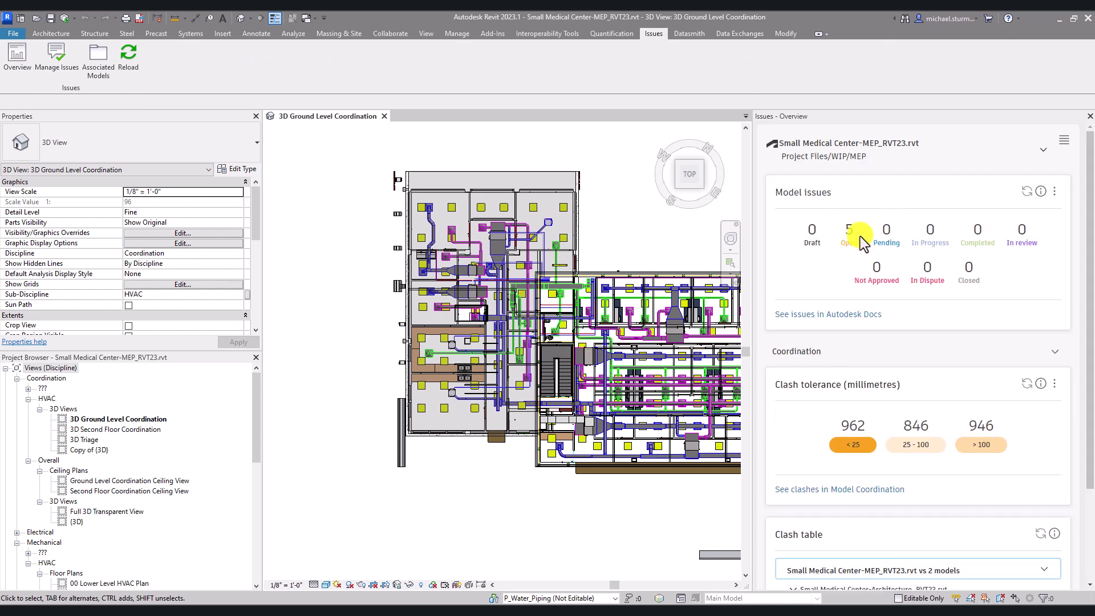
click(70, 69)
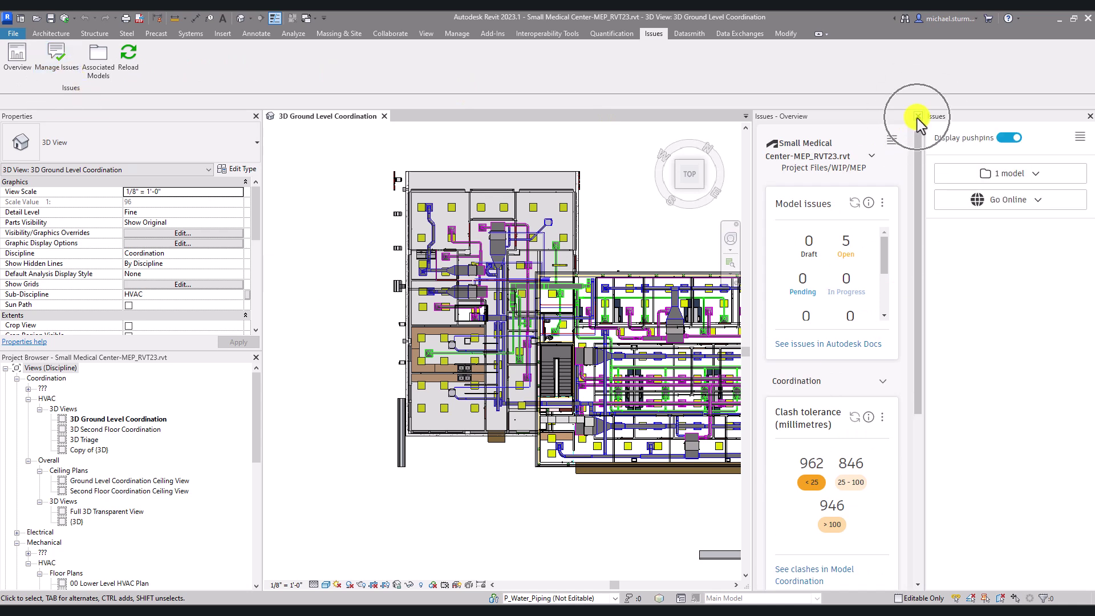
click(918, 116)
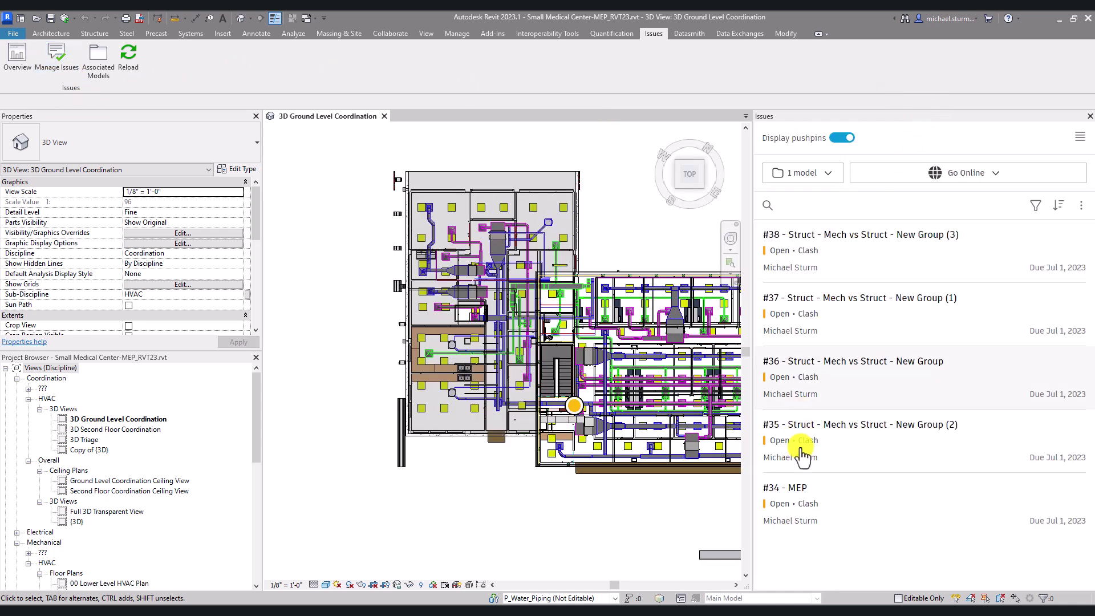
Open issue #34 and turn its clash view into an isometric 3D angle.
click(812, 510)
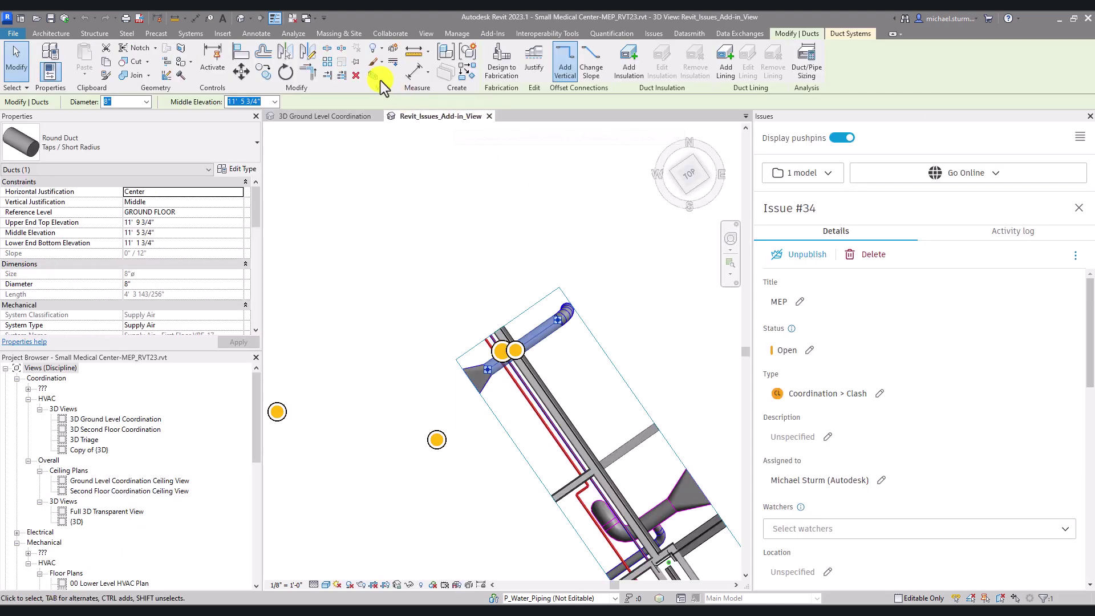
click(379, 78)
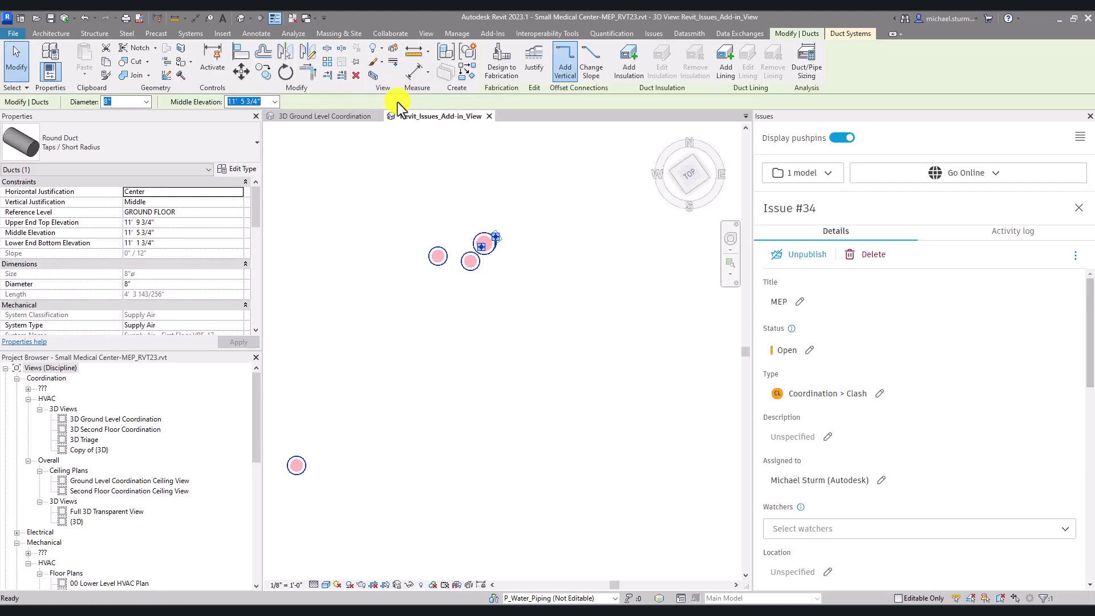
click(687, 190)
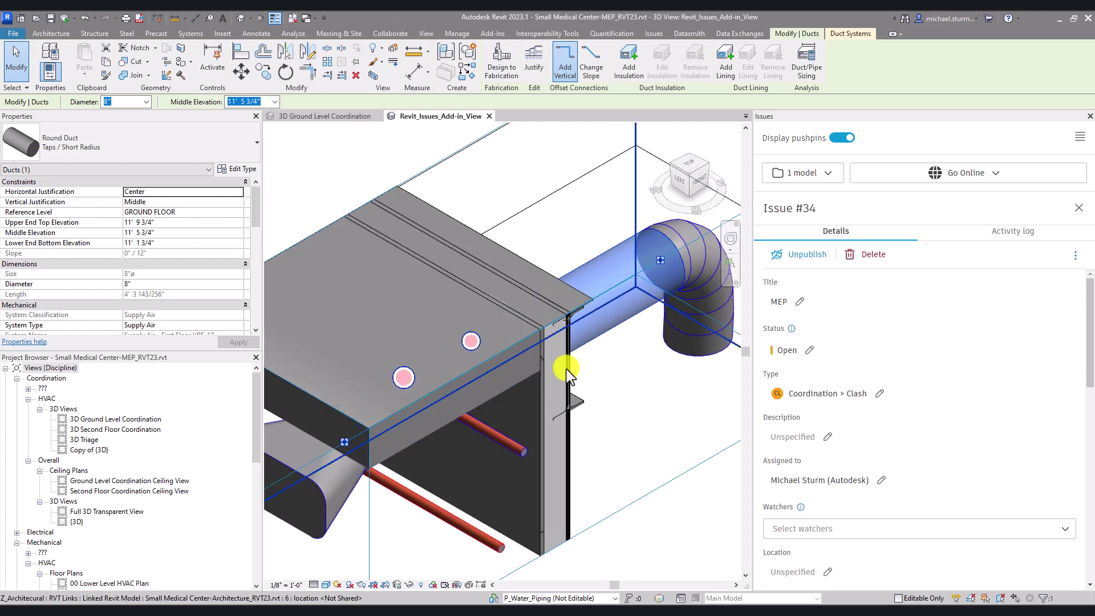
scroll(607, 390, down, 3)
shift+middle_drag(651, 419, 668, 349)
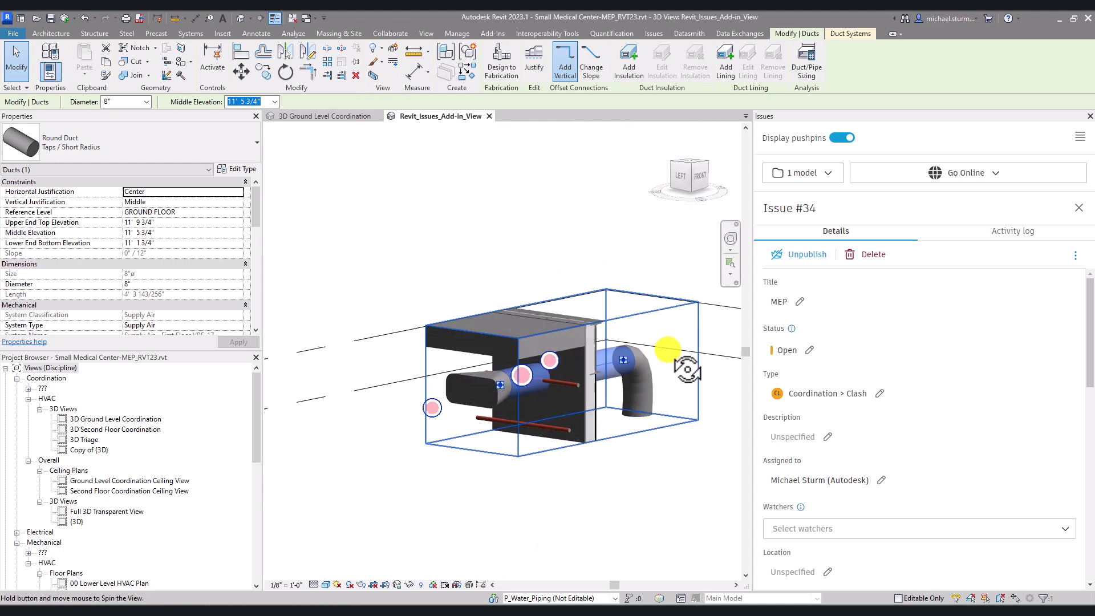
Inspect the clash from the left, zoom to a pushpin and select the copper pipe.
click(682, 177)
click(520, 276)
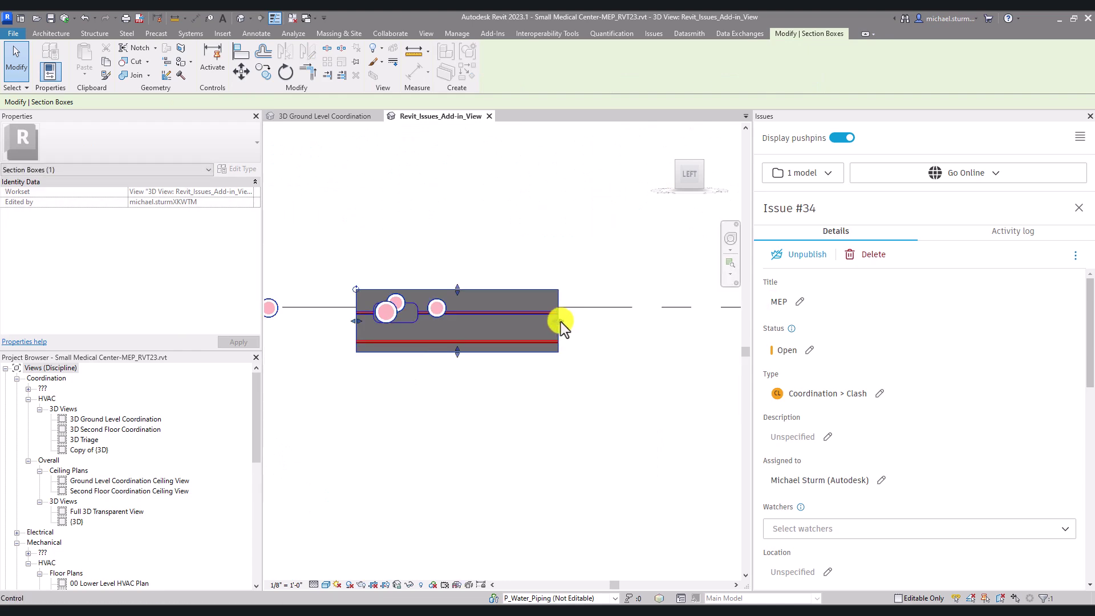
shift+middle_drag(561, 322, 371, 365)
click(370, 364)
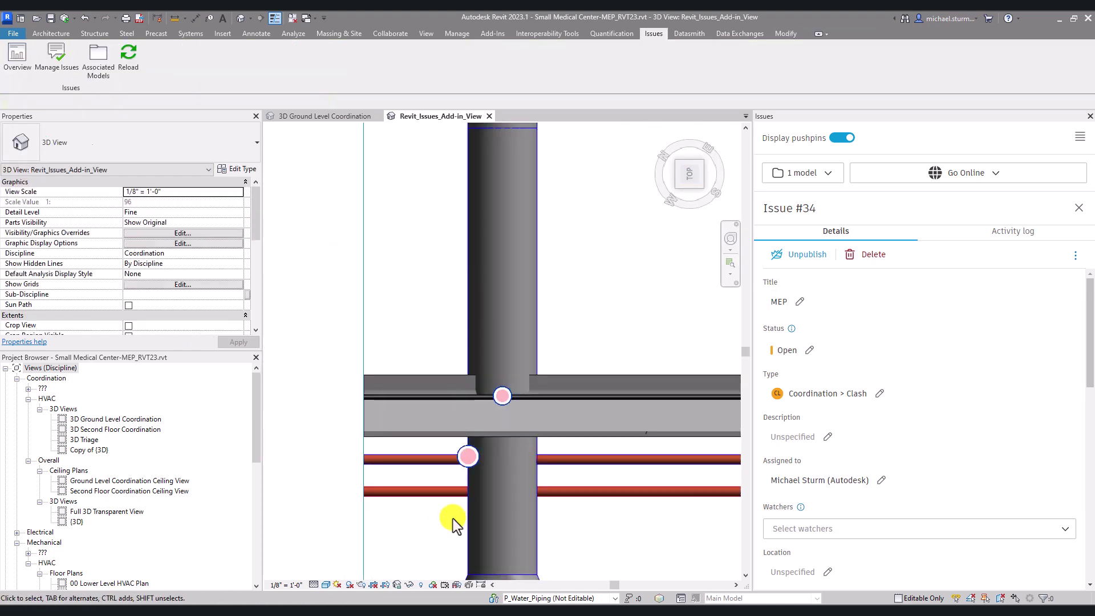
click(604, 461)
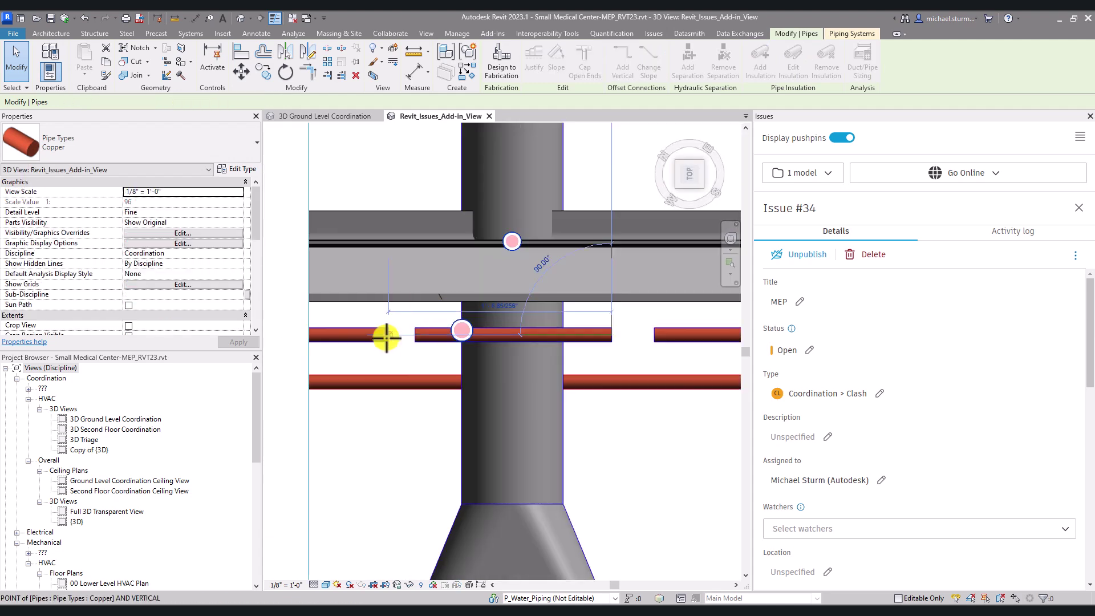
click(649, 335)
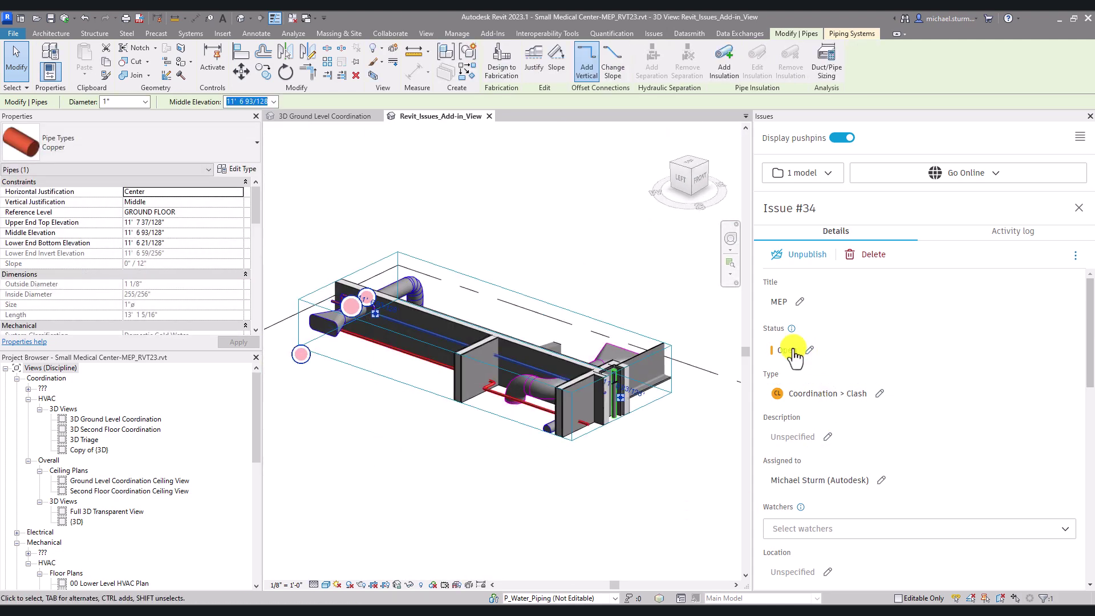
Set issue #34 to Completed and confirm the overview shows 4 open, 1 completed.
click(794, 352)
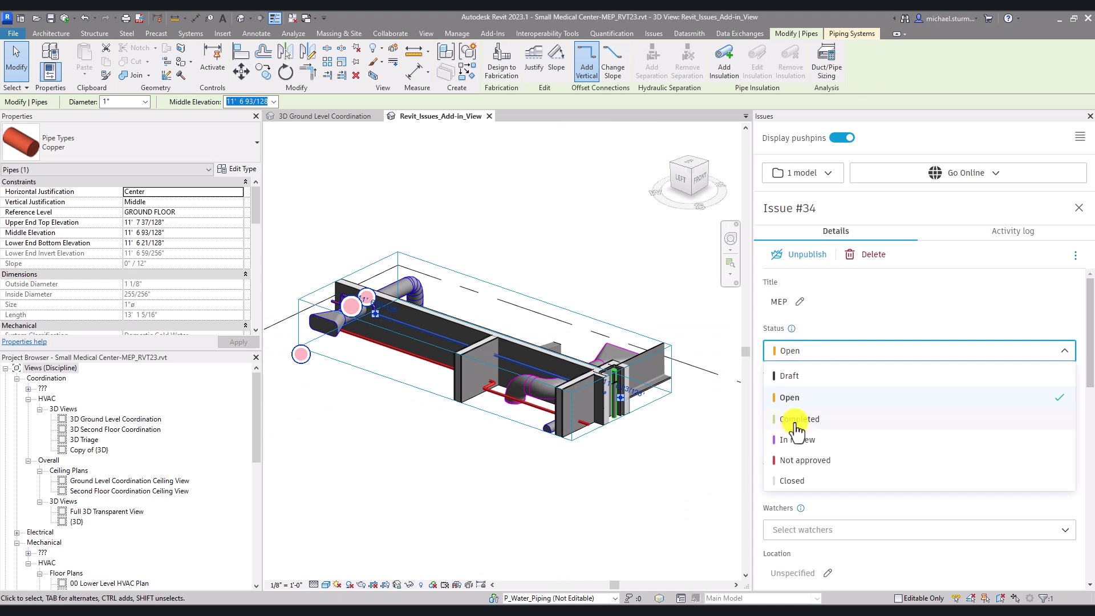
click(796, 421)
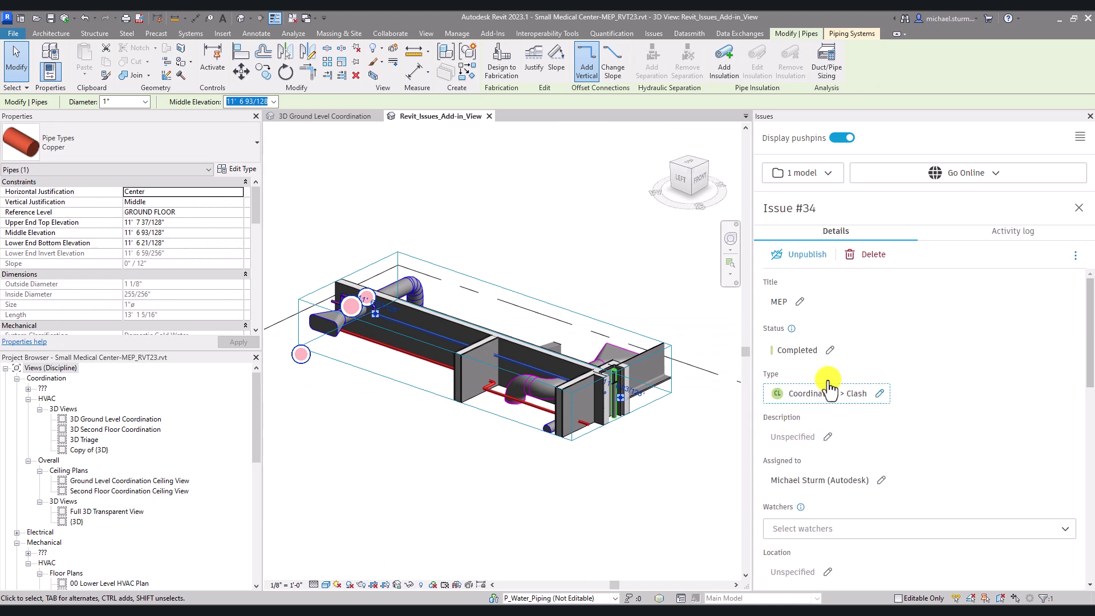
click(1078, 219)
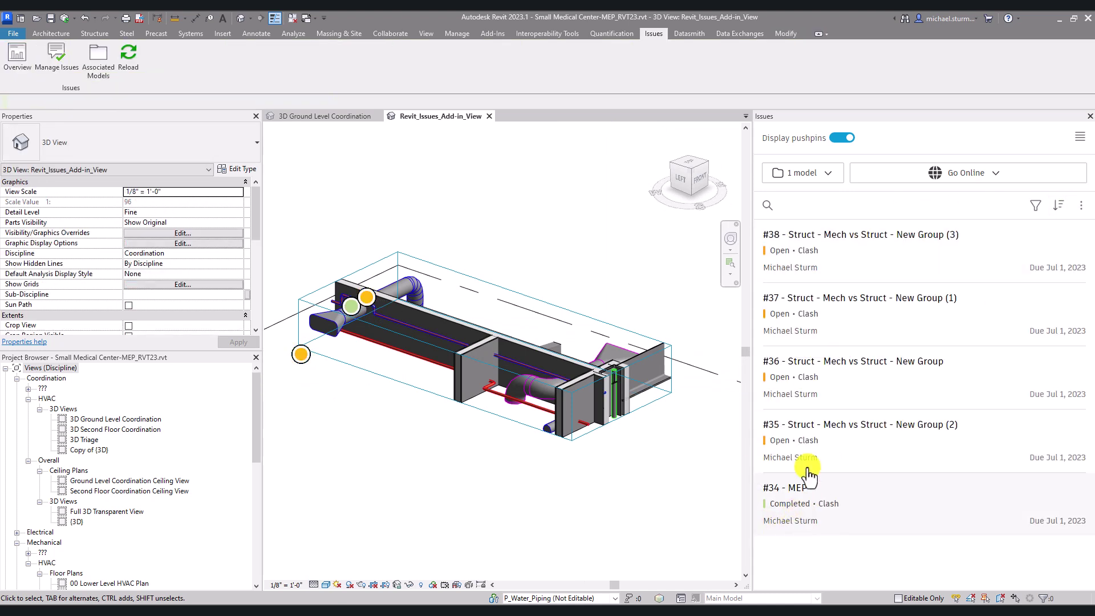
click(18, 57)
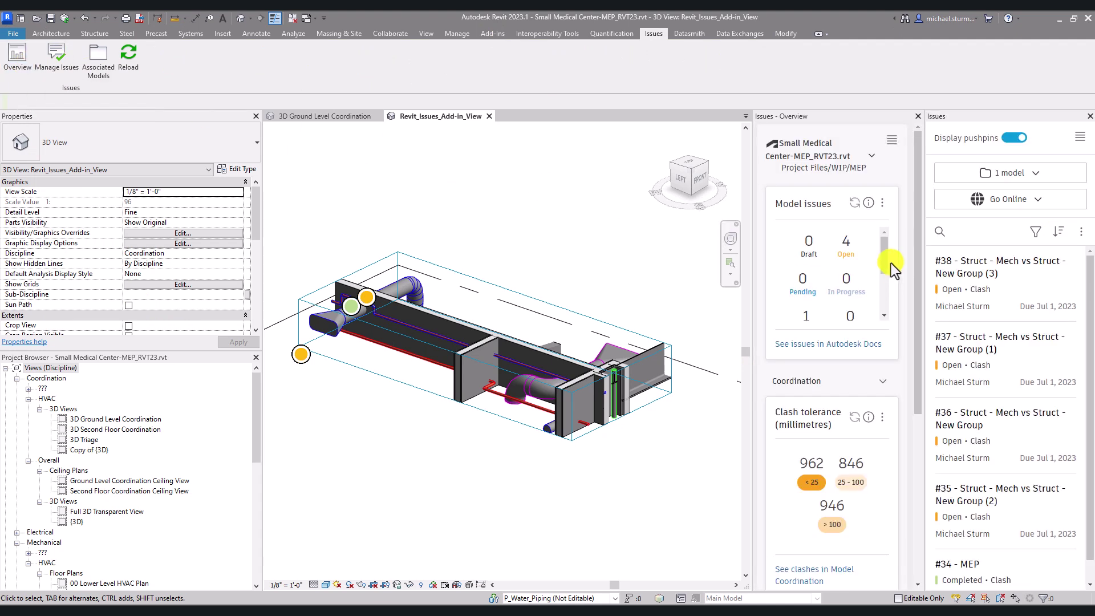
click(1089, 116)
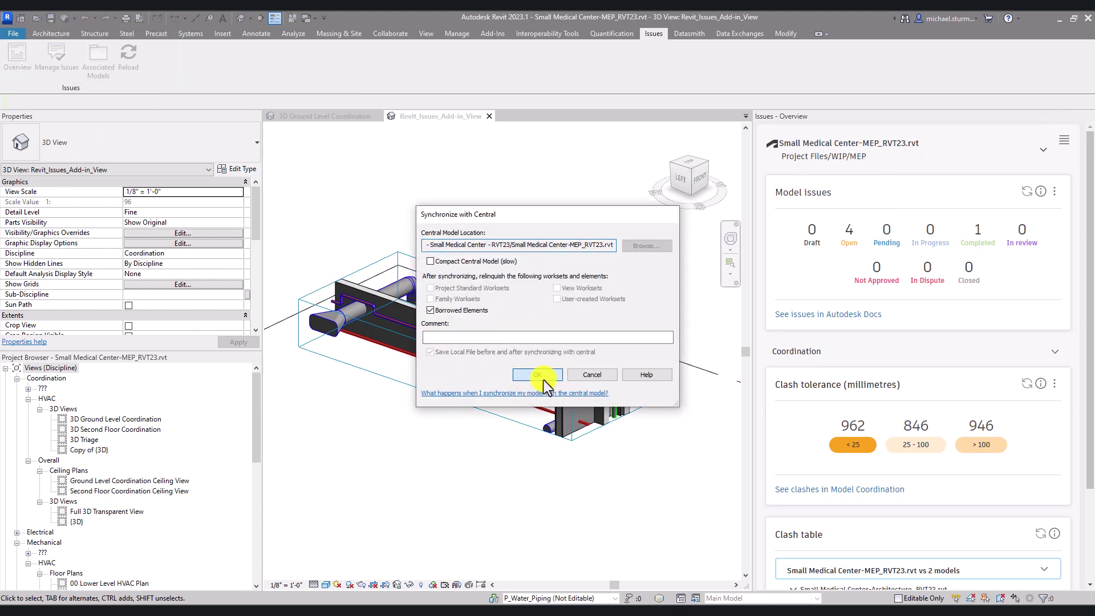
Synchronize the MEP model with central and close the project.
click(542, 380)
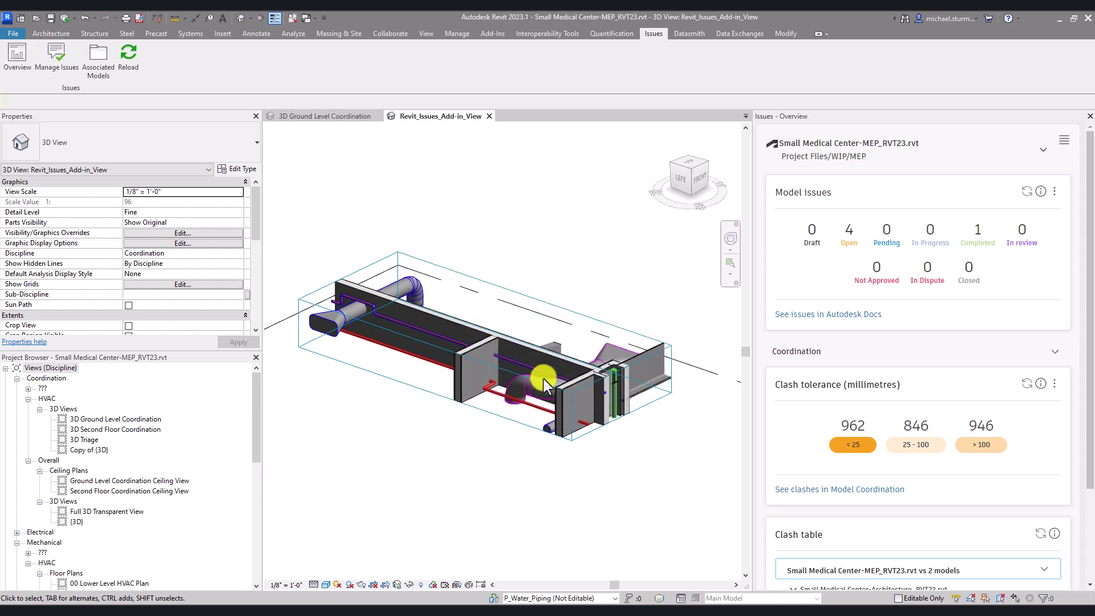
click(18, 32)
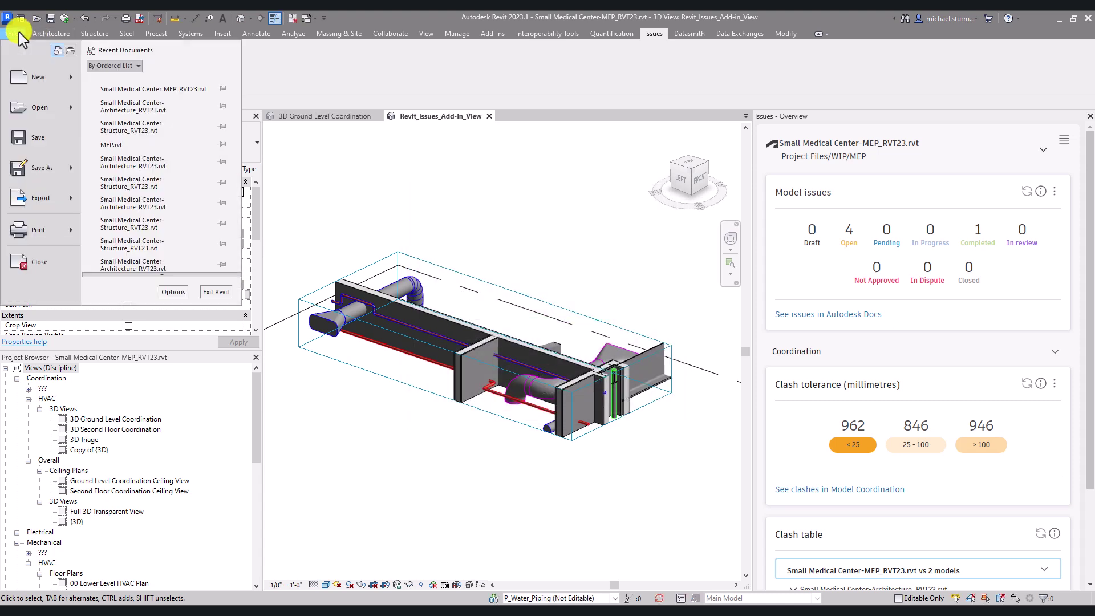
click(47, 256)
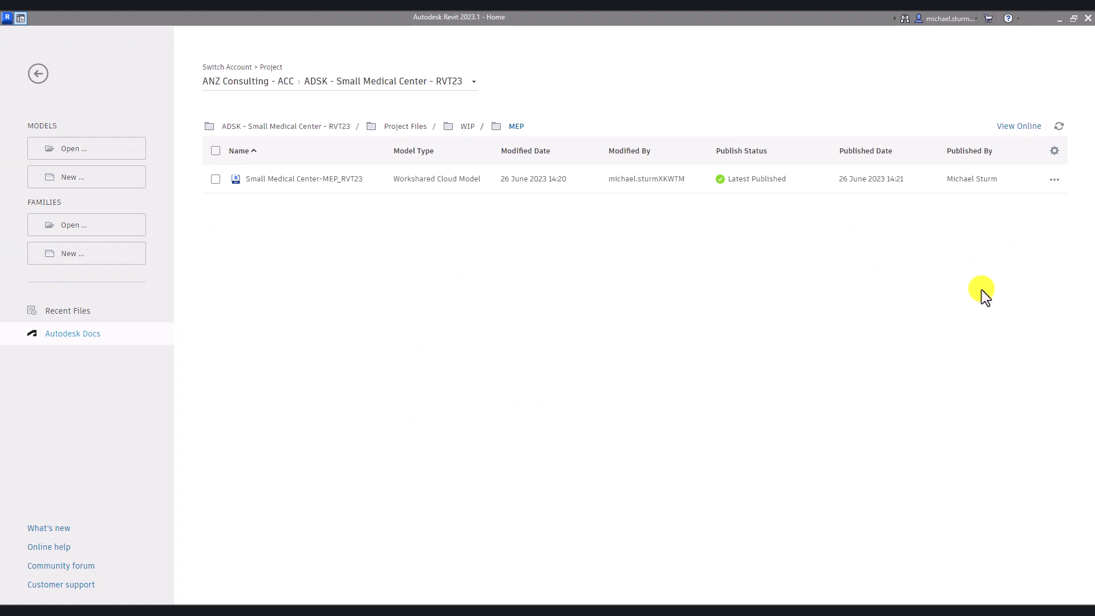
Refresh the MEP folder and publish the latest version of the MEP model.
click(1059, 126)
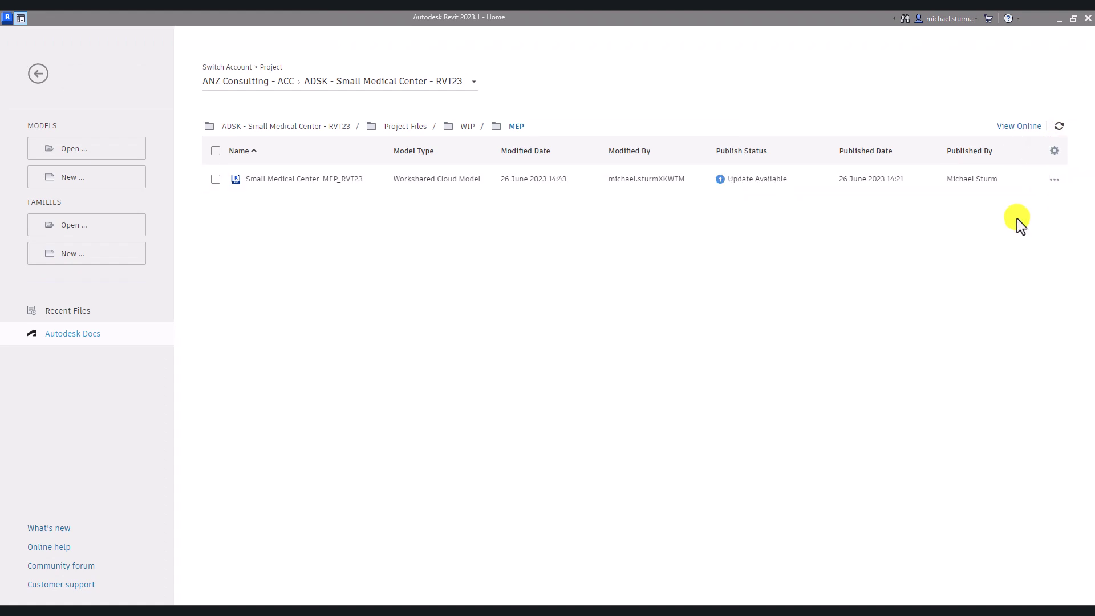
click(1049, 185)
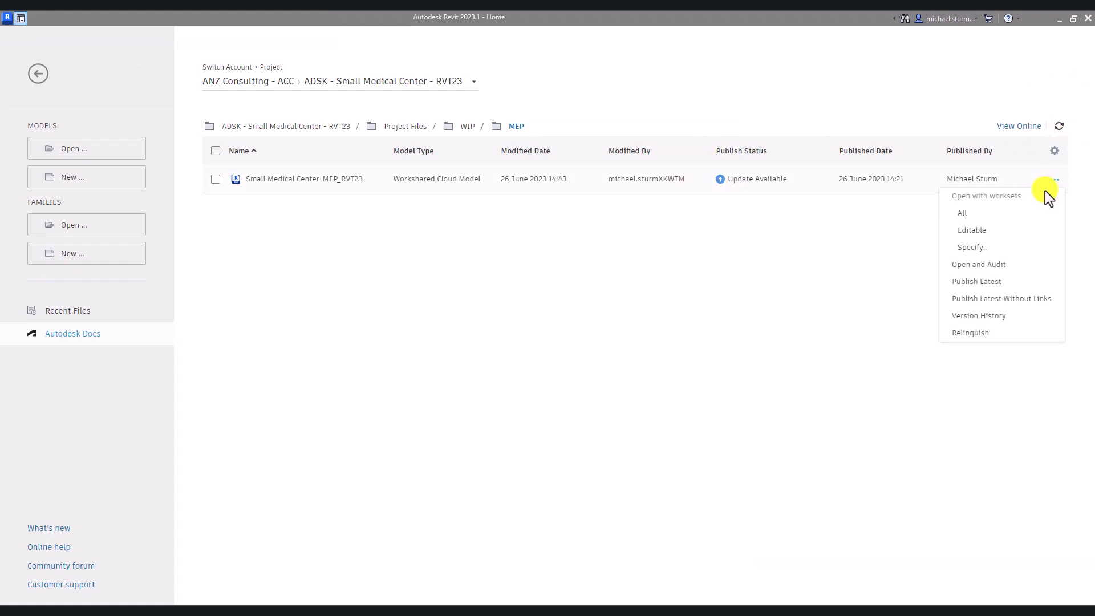
click(976, 282)
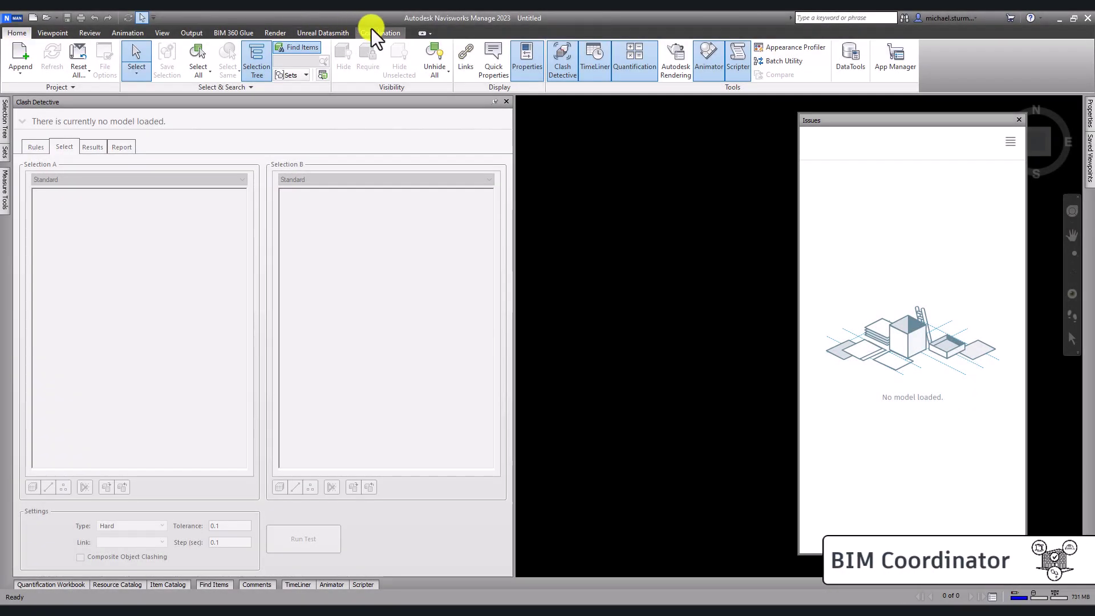
Open Ground Floor Mech.nwf from the Coordination folder.
click(43, 21)
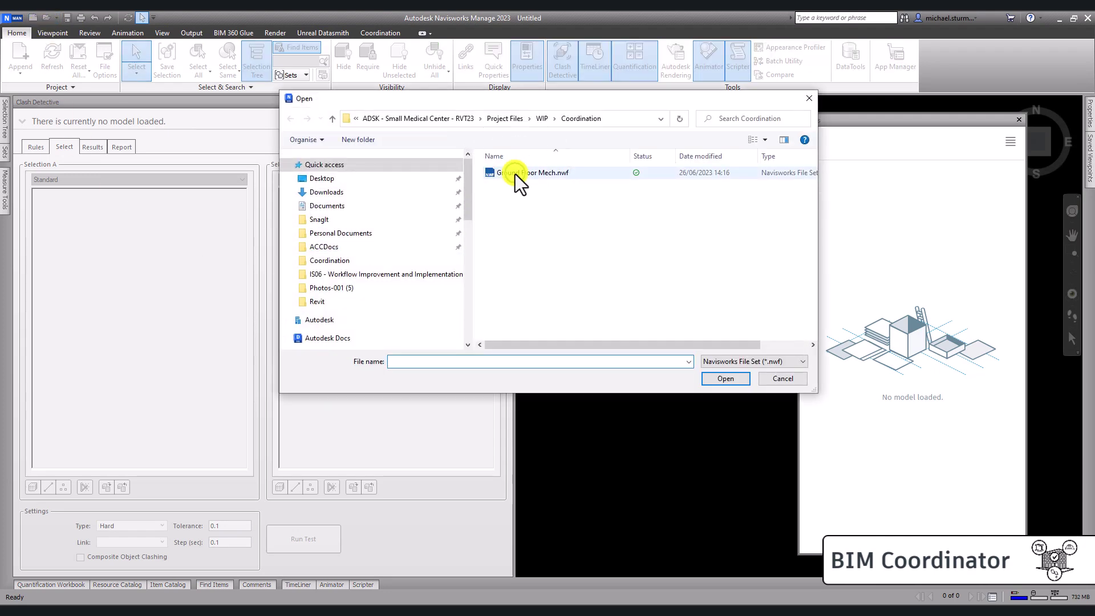
click(515, 174)
click(719, 378)
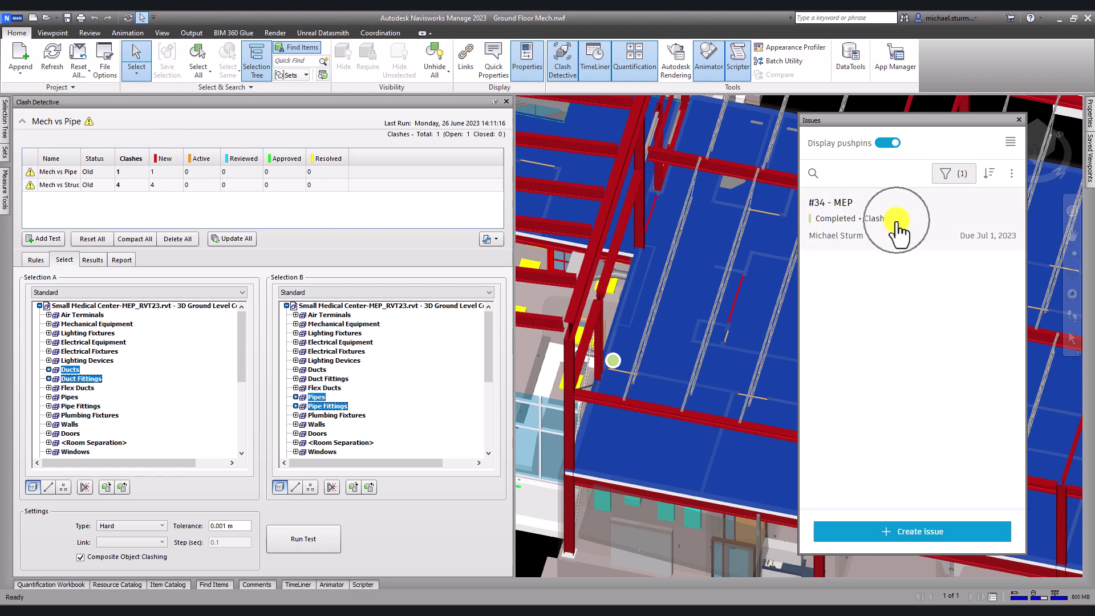
Clear the issue status filter to list all issues and update all clash tests.
click(948, 174)
click(1015, 489)
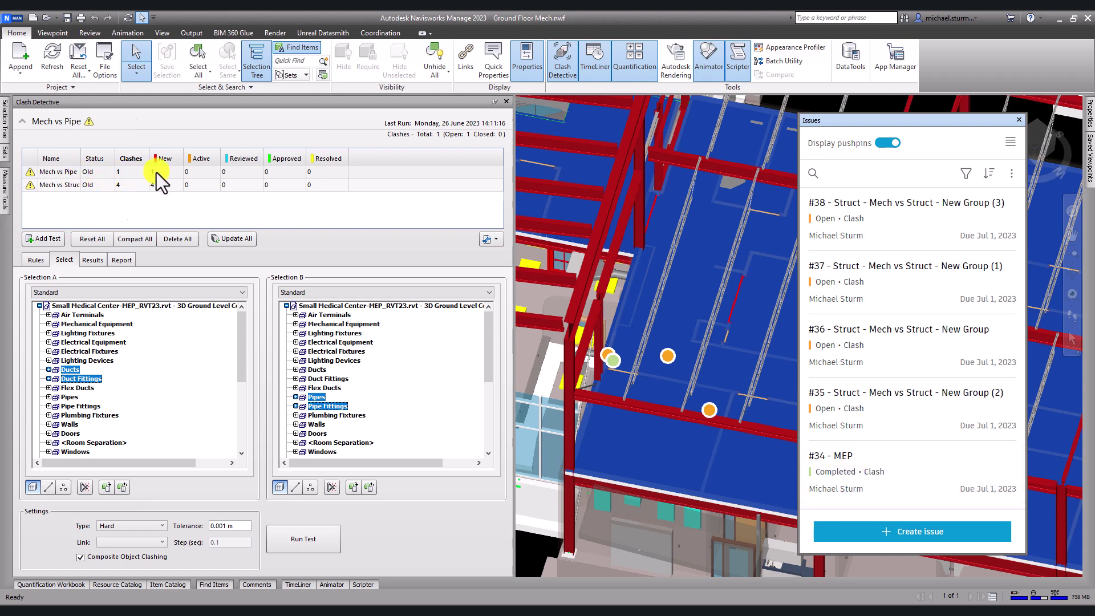
click(223, 239)
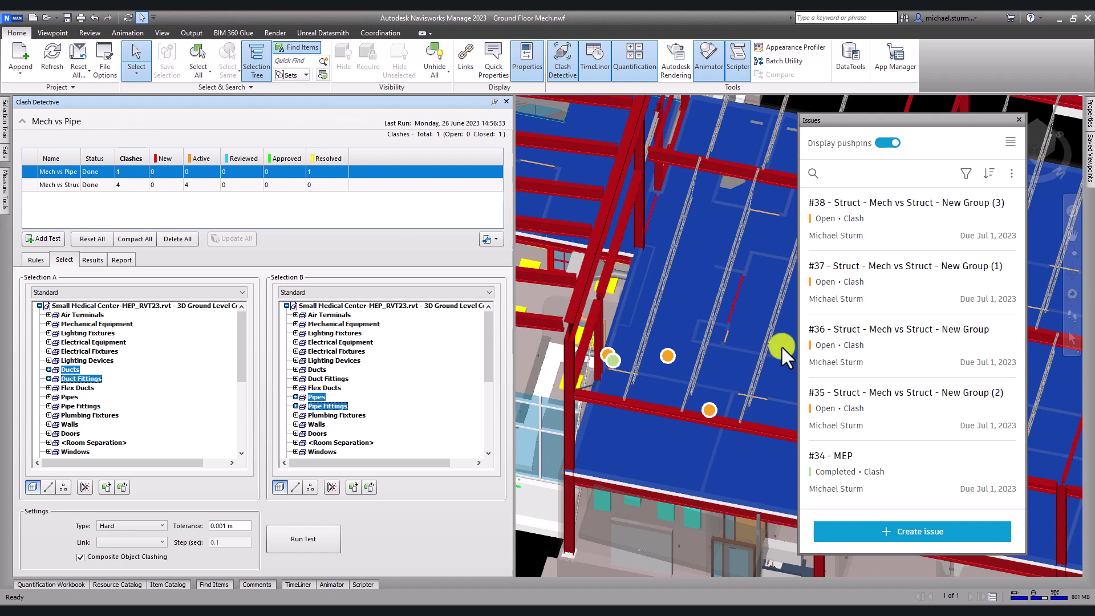
Hide the Structure model from the view.
mouse_move(7, 124)
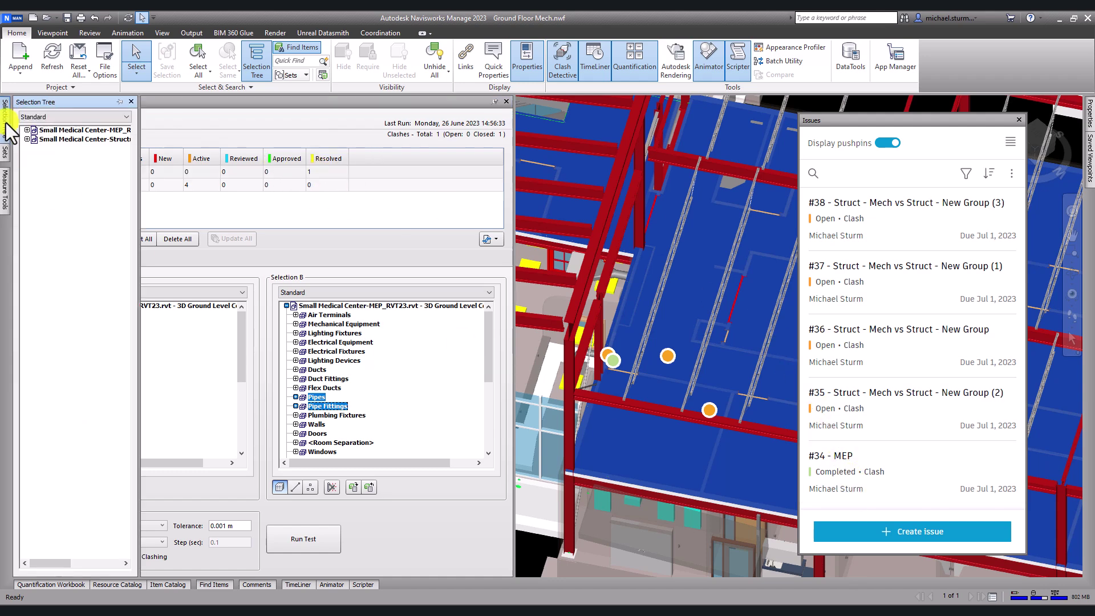
right_click(64, 140)
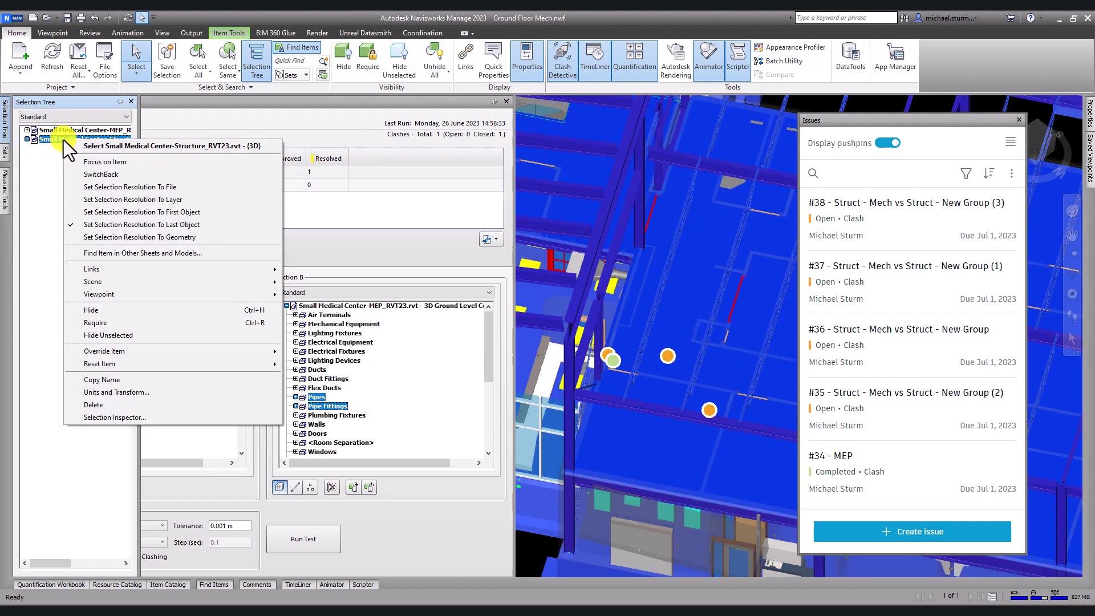
click(127, 313)
Review issue #34's resolved duct clash and set its status to Closed.
click(866, 474)
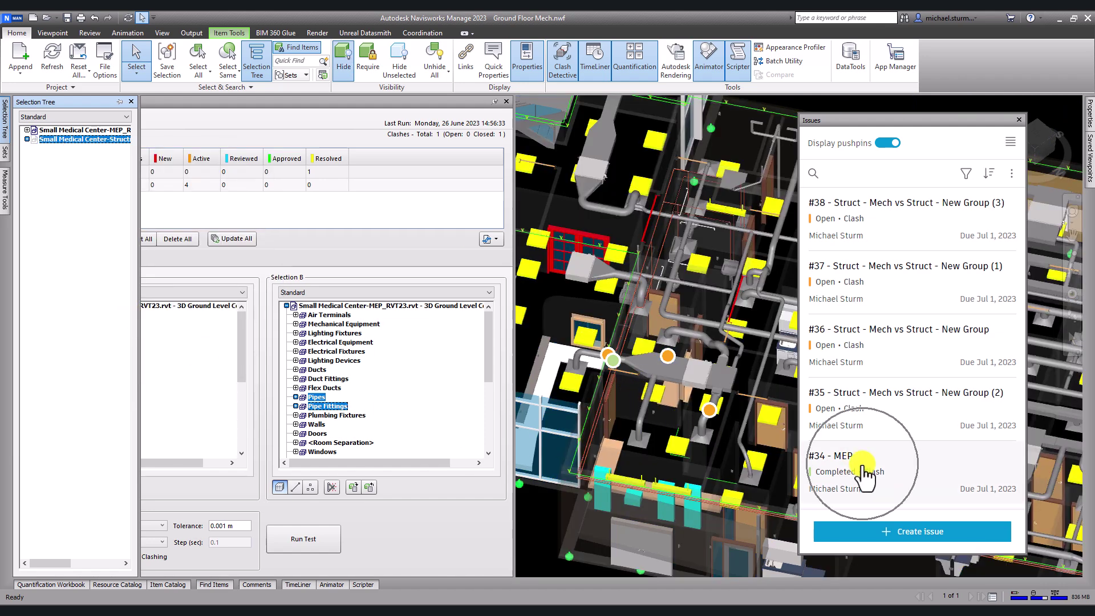
shift+middle_drag(770, 440, 1079, 338)
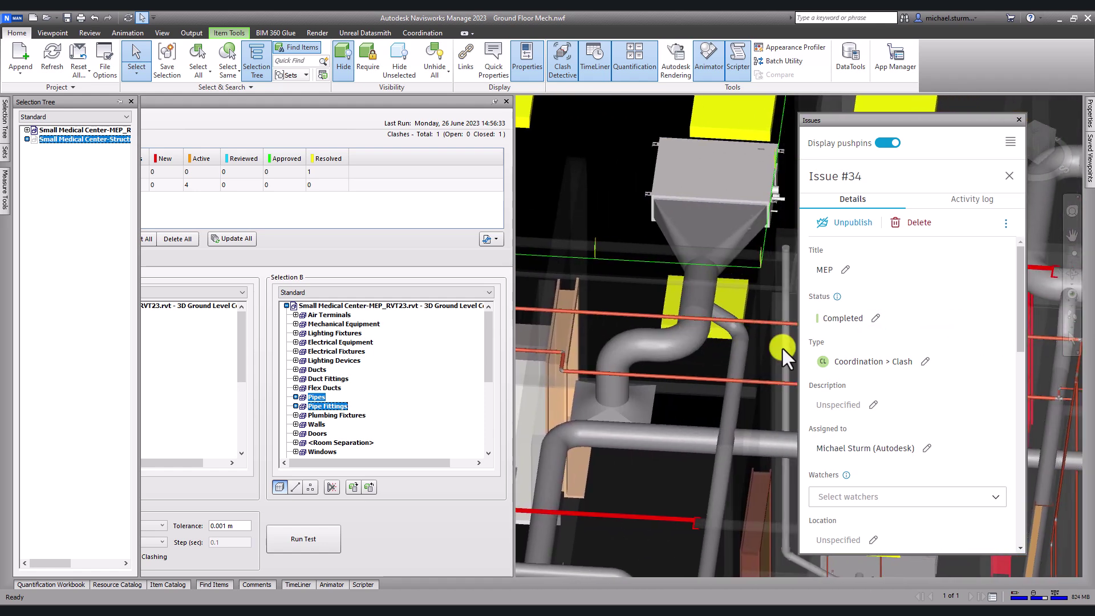
click(856, 326)
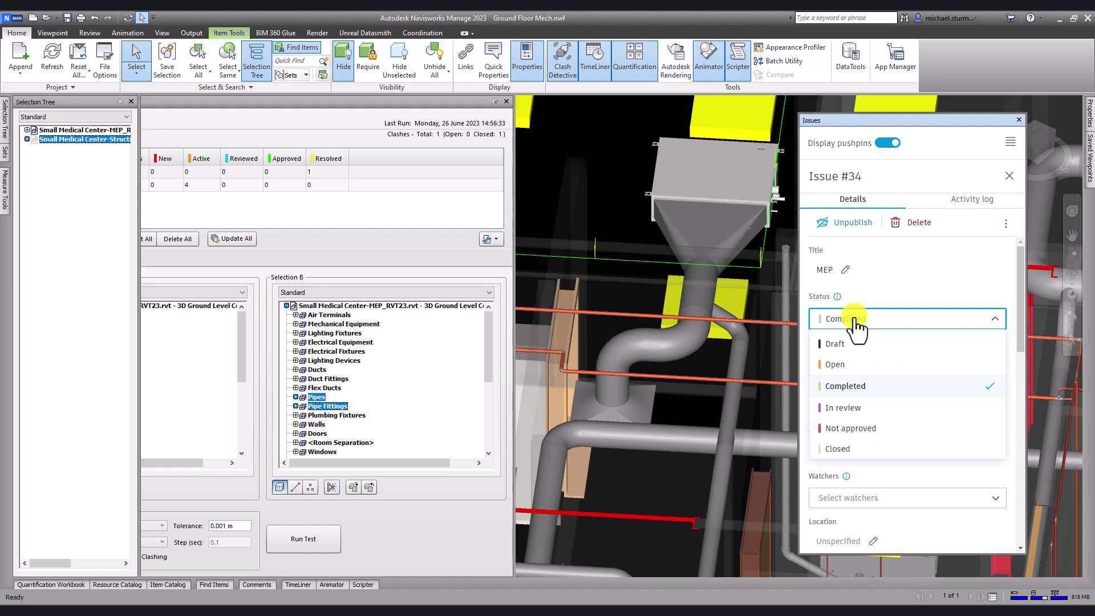
click(847, 451)
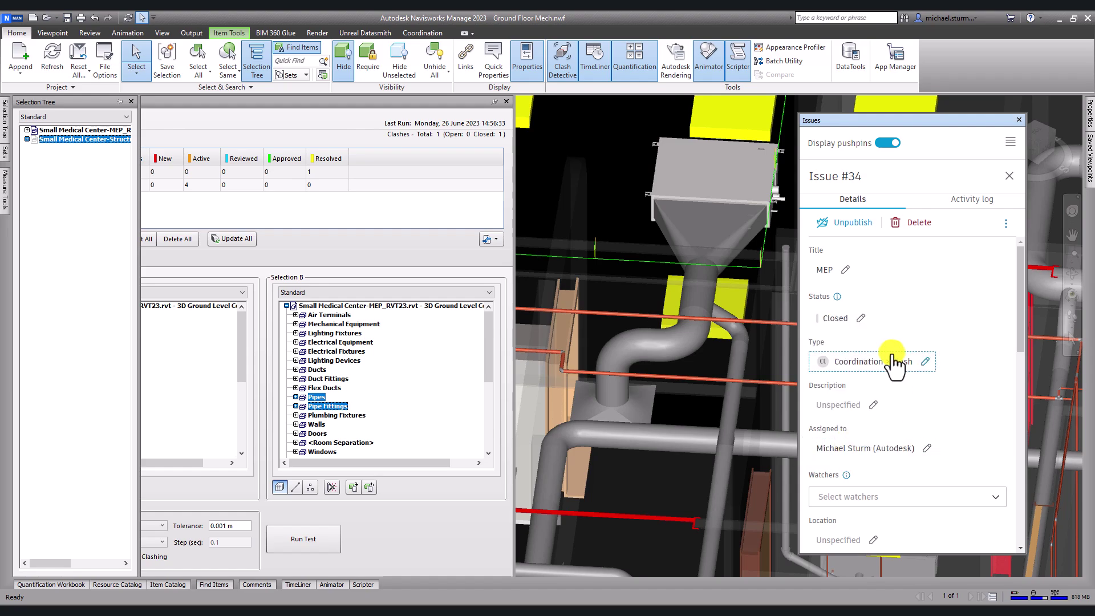
click(1010, 176)
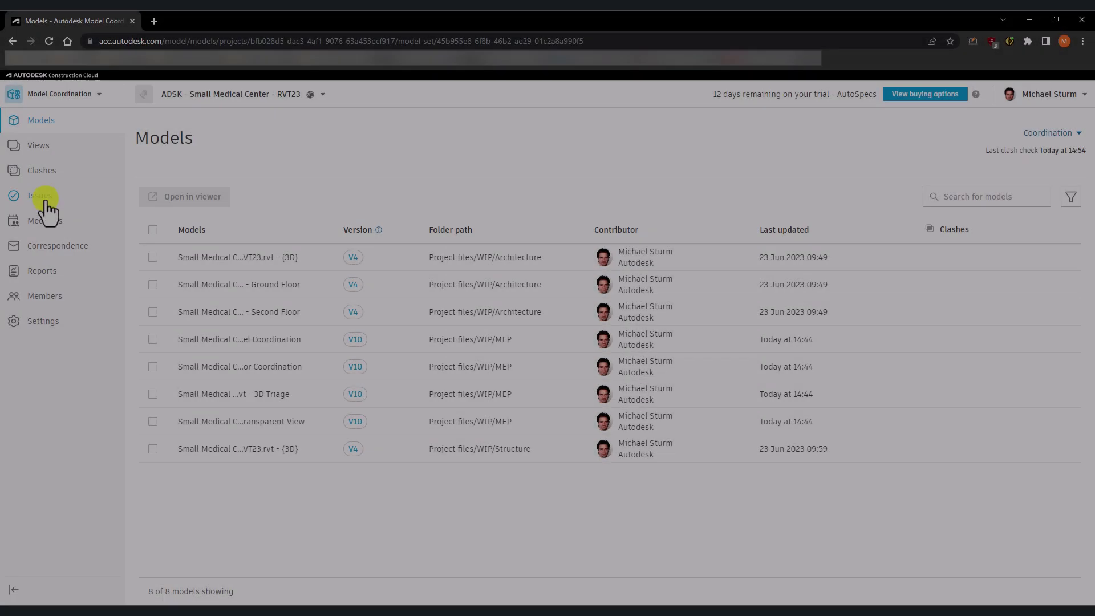
click(44, 200)
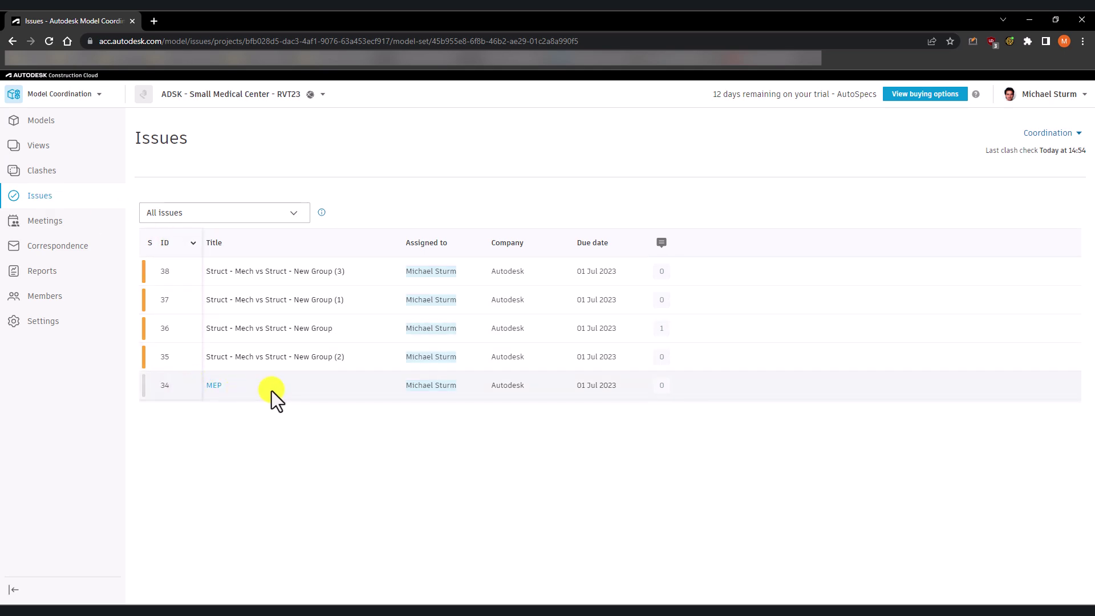
Check issue #34's Completed-to-Closed activity history, then orbit beneath the ducts around its pushpin.
click(229, 385)
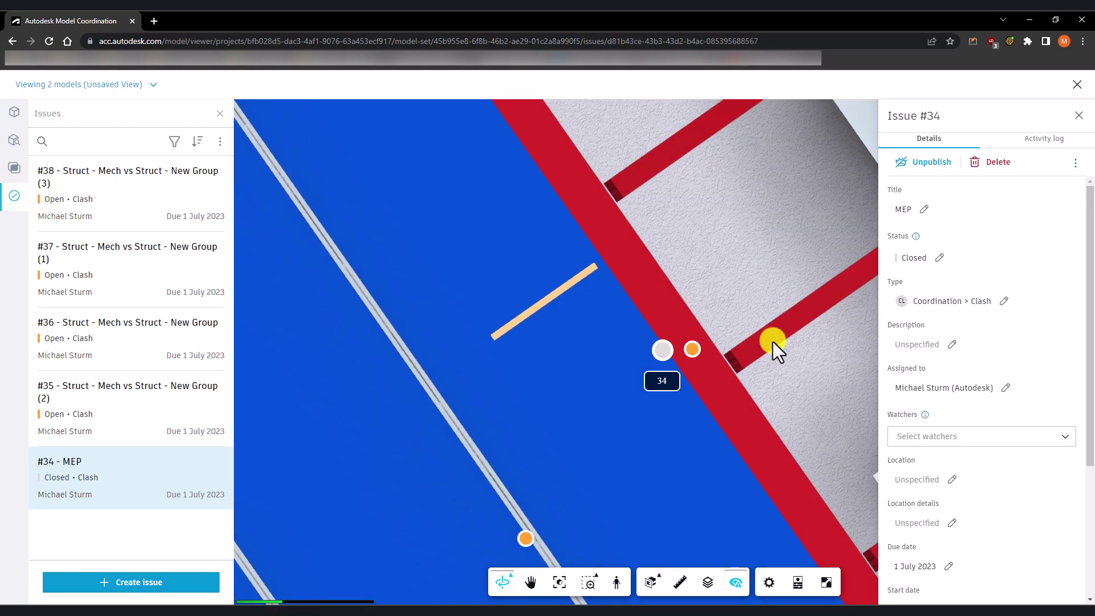
click(1032, 147)
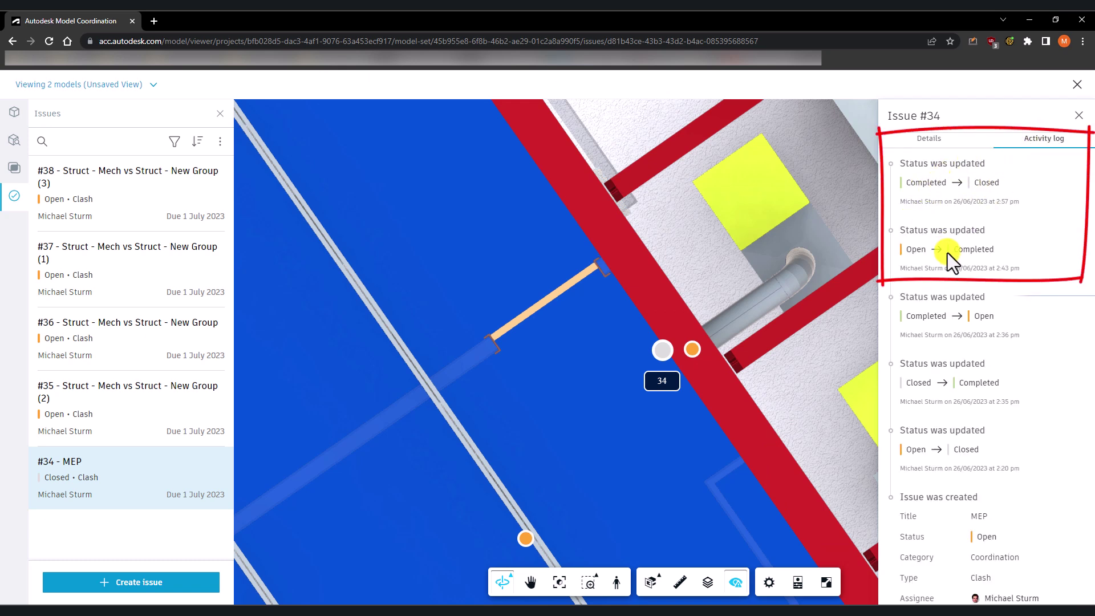
click(1078, 116)
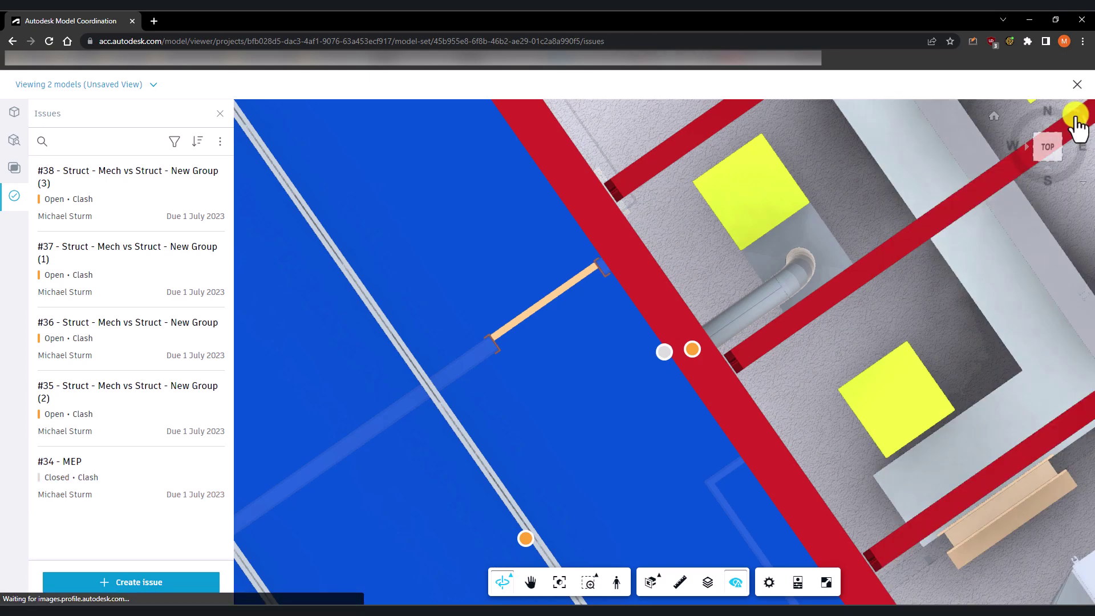
click(1060, 159)
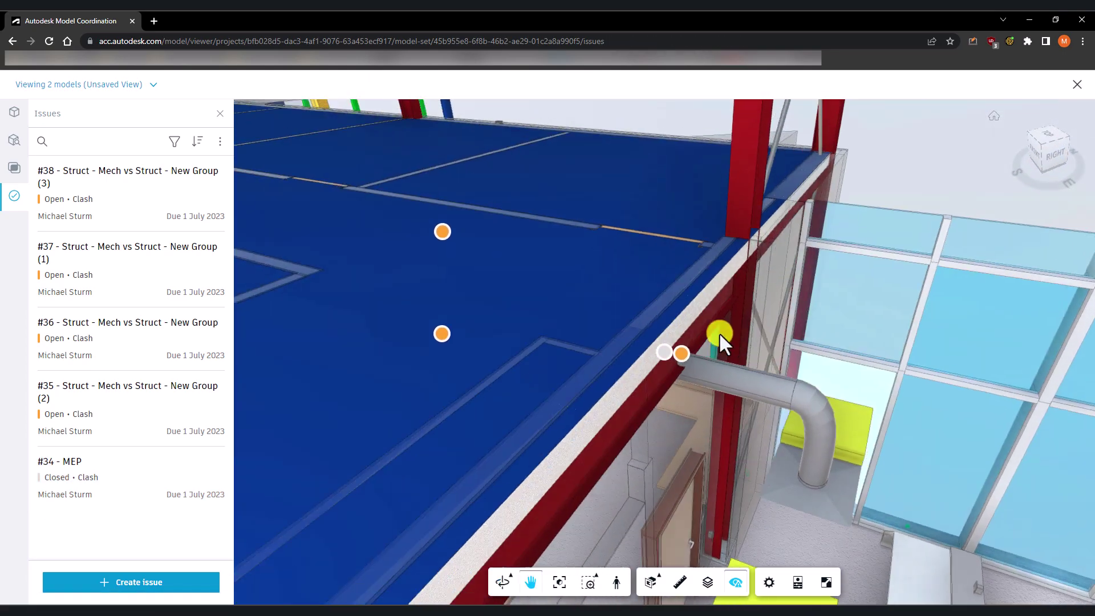
drag(720, 333, 787, 213)
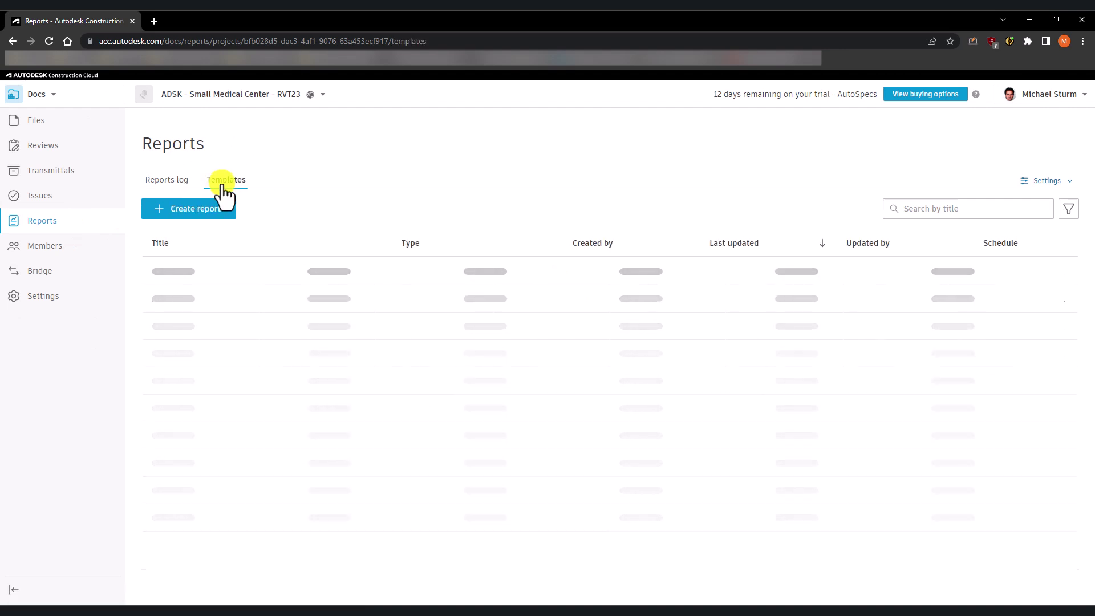
Run an Issue detail report sorted by Status without saving it as a template.
click(172, 355)
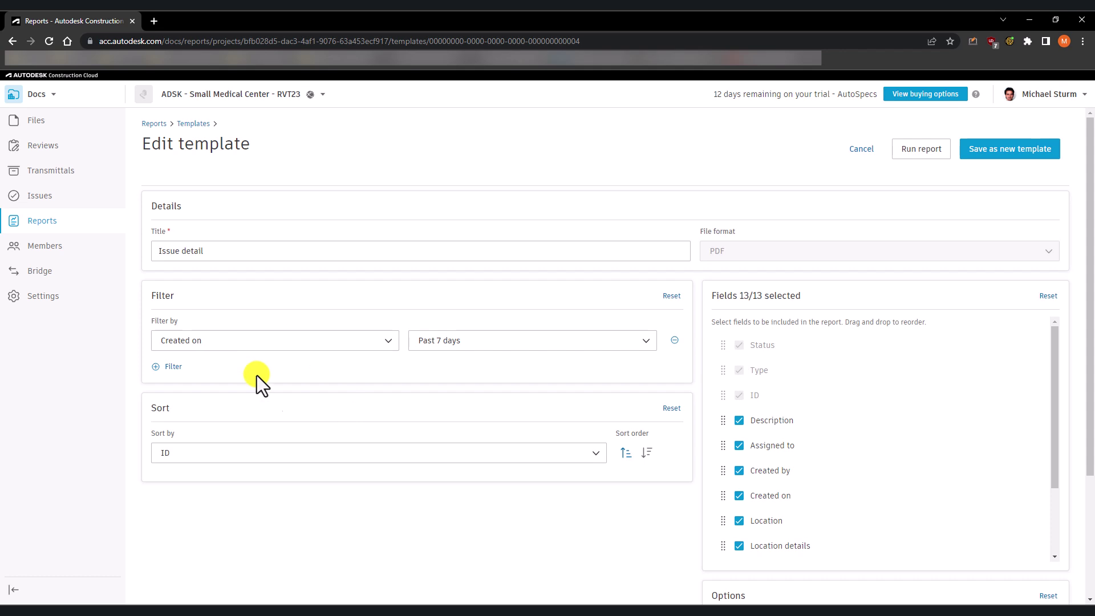
scroll(798, 462, down, 2)
drag(1084, 486, 1091, 601)
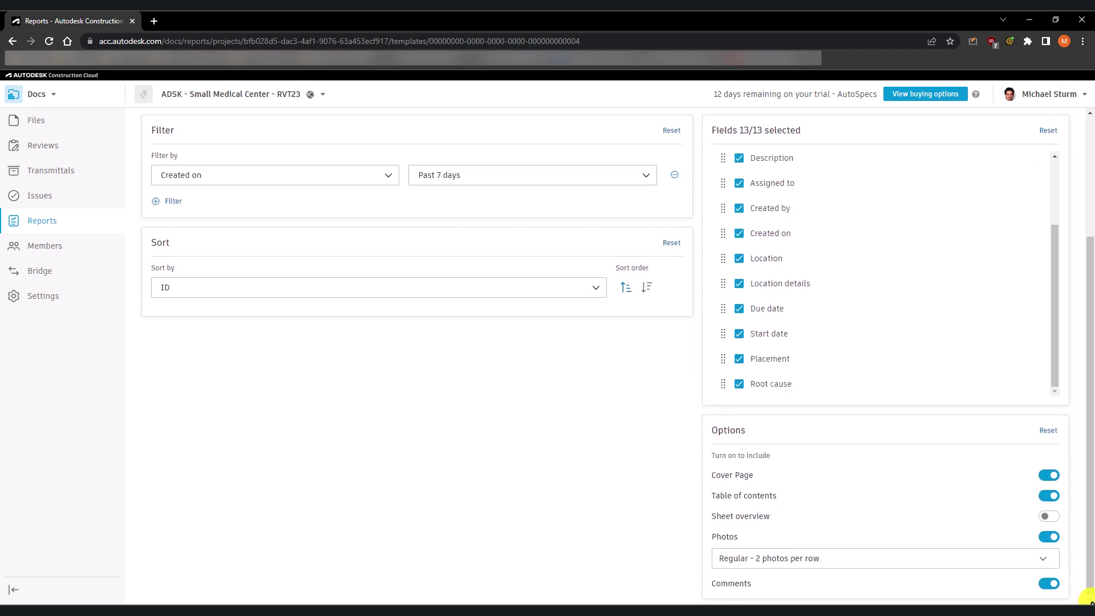
click(183, 288)
click(173, 313)
scroll(454, 360, up, 3)
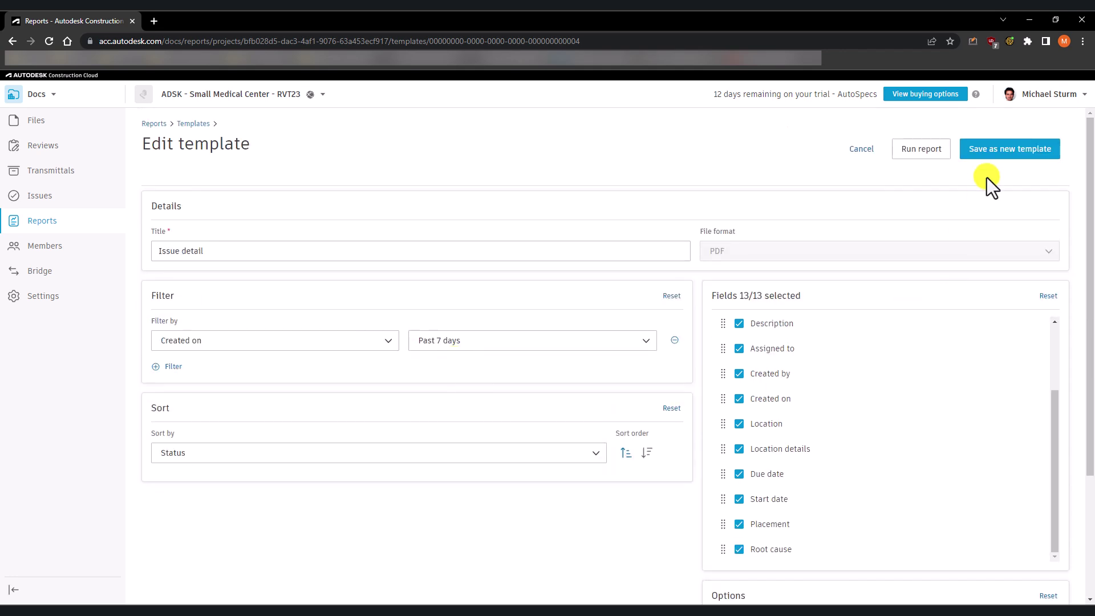
click(921, 150)
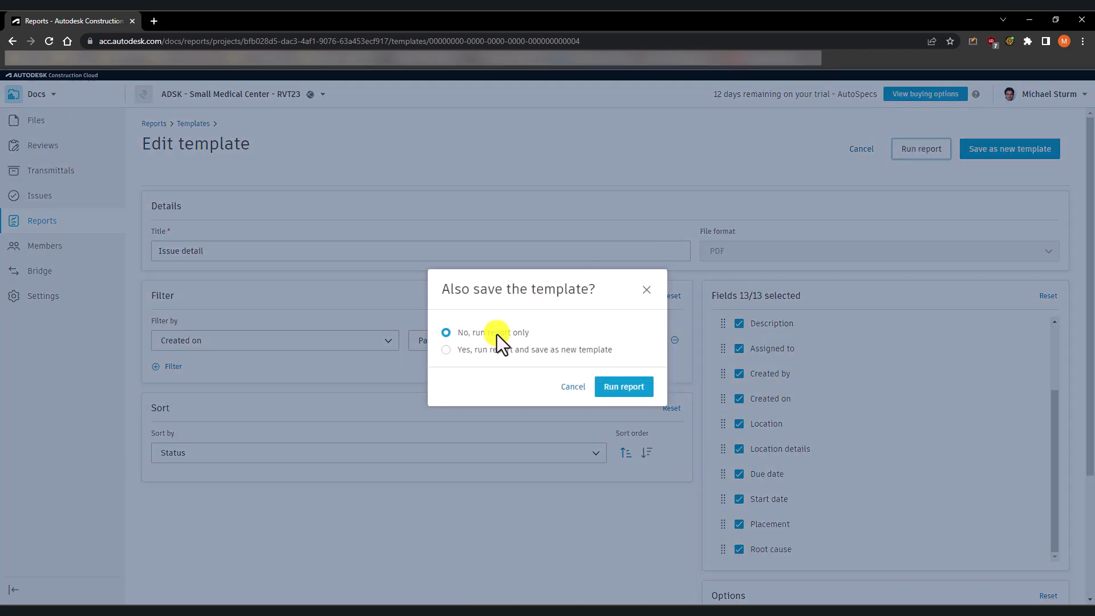
click(624, 388)
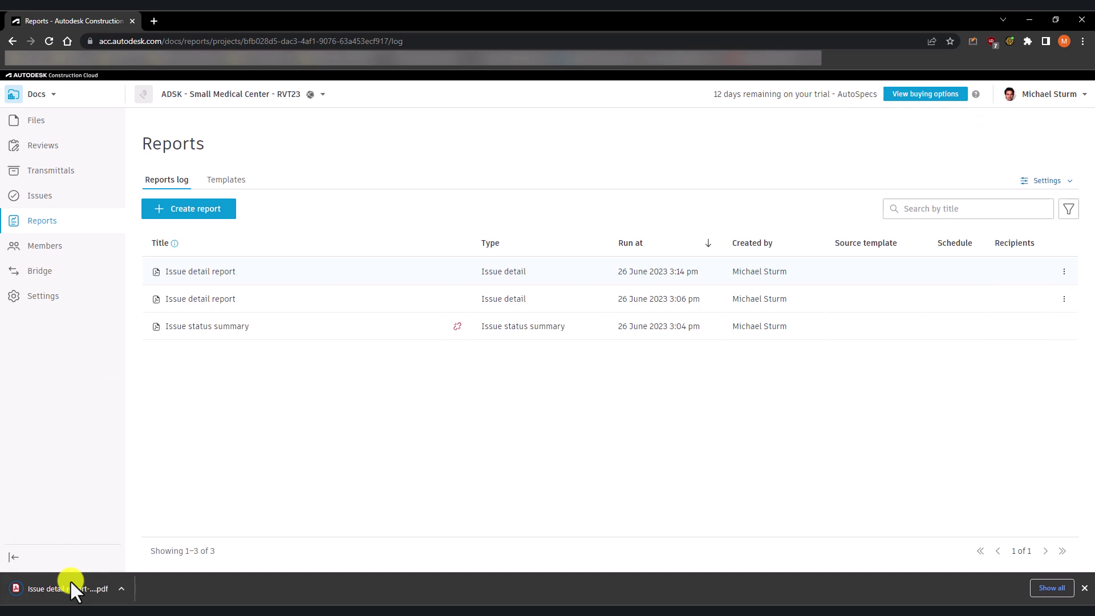